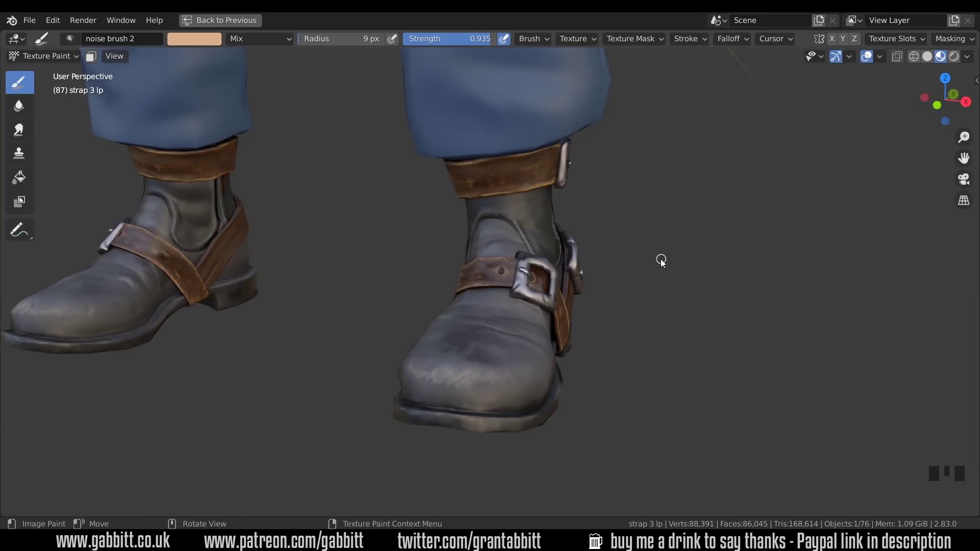
pyautogui.moveTo(661, 260); pyautogui.dragTo(587, 259, button='middle')
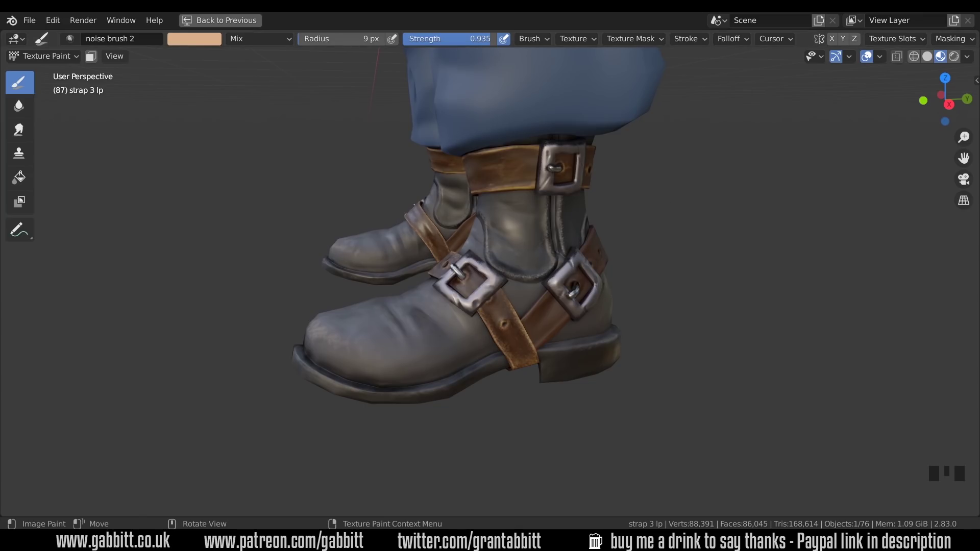
pyautogui.moveTo(510, 265); pyautogui.dragTo(587, 266, button='middle')
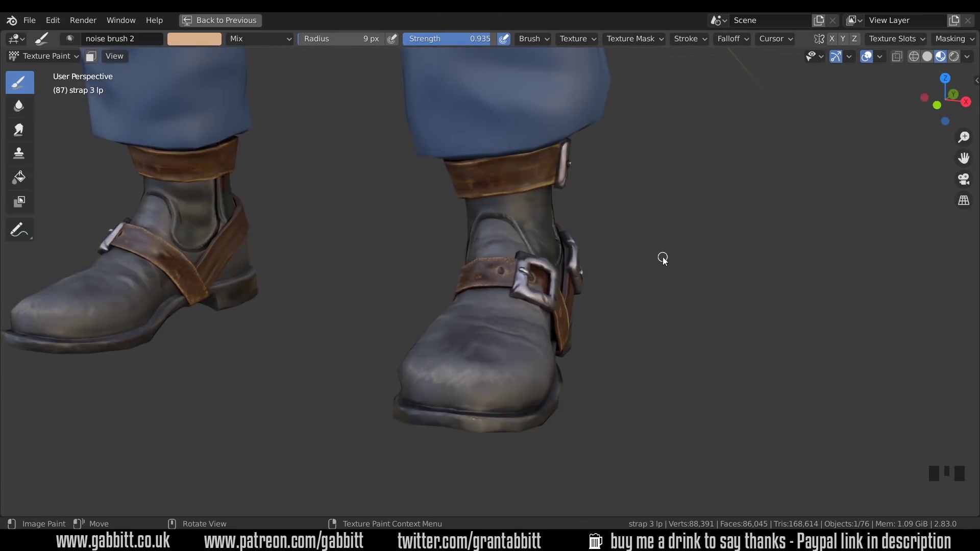
pyautogui.moveTo(661, 259)
pyautogui.mouseDown(button='middle')
pyautogui.moveTo(522, 249)
pyautogui.moveTo(712, 261)
pyautogui.moveTo(754, 250)
pyautogui.moveTo(657, 259)
pyautogui.mouseUp(button='middle')
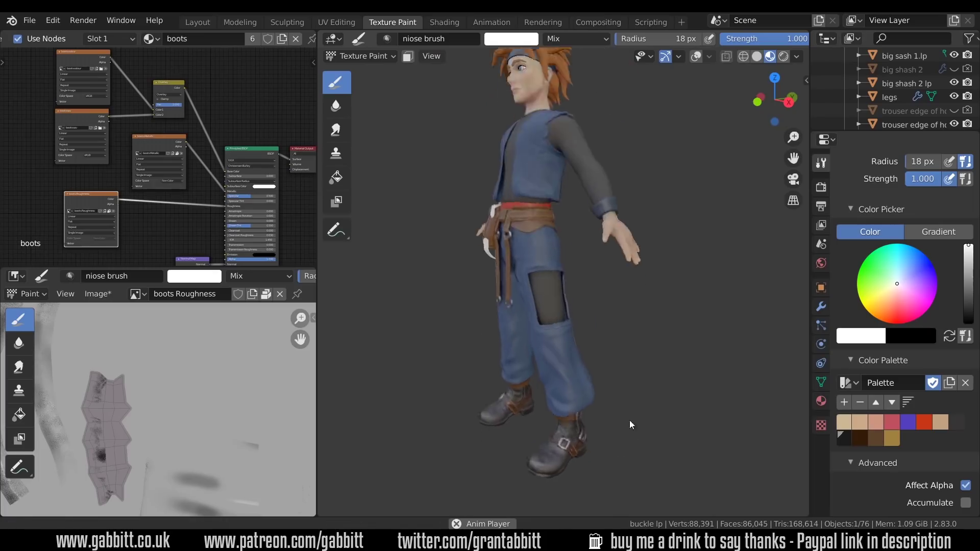
pyautogui.moveTo(628, 422)
pyautogui.mouseDown(button='middle')
pyautogui.moveTo(643, 384)
pyautogui.moveTo(669, 372)
pyautogui.mouseUp(button='middle')
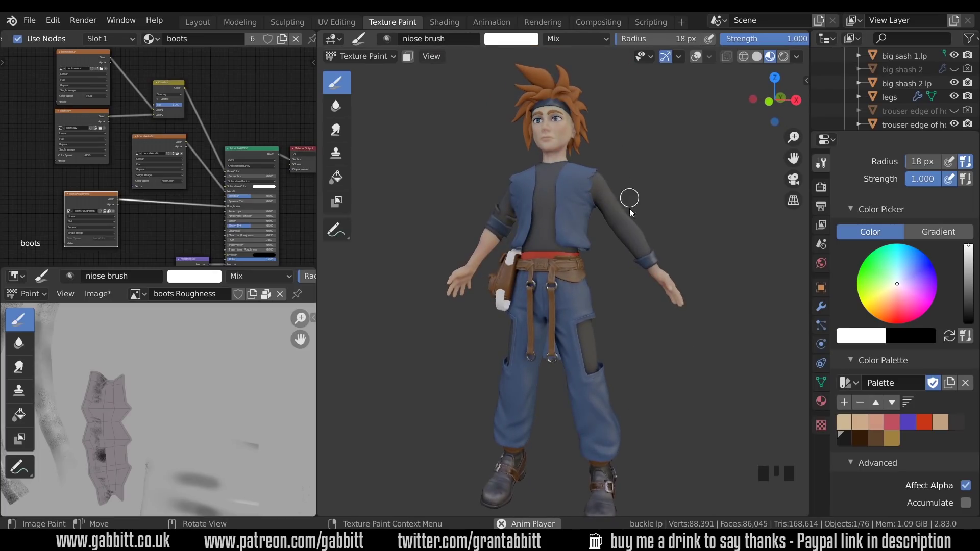
pyautogui.moveTo(638, 259)
pyautogui.keyDown('shift'); pyautogui.mouseDown(button='middle')
pyautogui.moveTo(615, 231)
pyautogui.moveTo(599, 274)
pyautogui.moveTo(597, 347)
pyautogui.moveTo(593, 266)
pyautogui.moveTo(624, 248)
pyautogui.moveTo(624, 289)
pyautogui.moveTo(713, 304)
pyautogui.moveTo(657, 308)
pyautogui.moveTo(597, 293)
pyautogui.moveTo(611, 289)
pyautogui.moveTo(587, 255)
pyautogui.mouseUp(button='middle'); pyautogui.keyUp('shift')
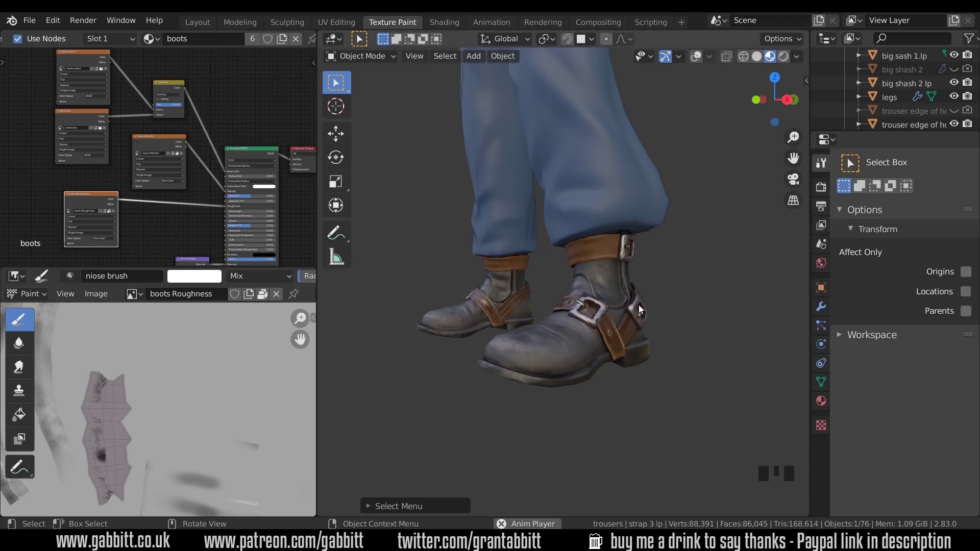
# Switch the ankle strap object strap 3 lp from Object Mode into Texture Paint mode.
pyautogui.press('Tab')
pyautogui.moveTo(478, 109); pyautogui.dragTo(633, 243, button='middle')
pyautogui.press('Tab')
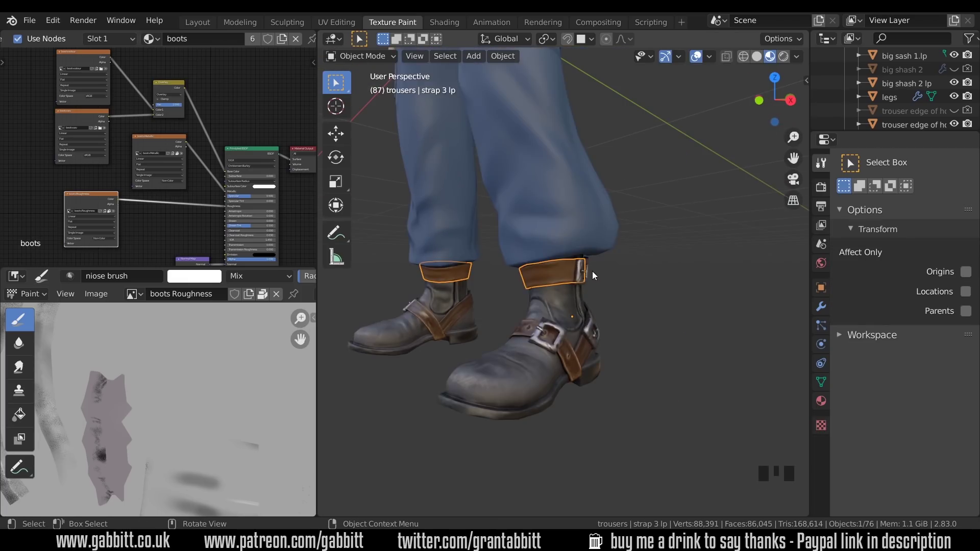
pyautogui.click(391, 58)
pyautogui.click(389, 147)
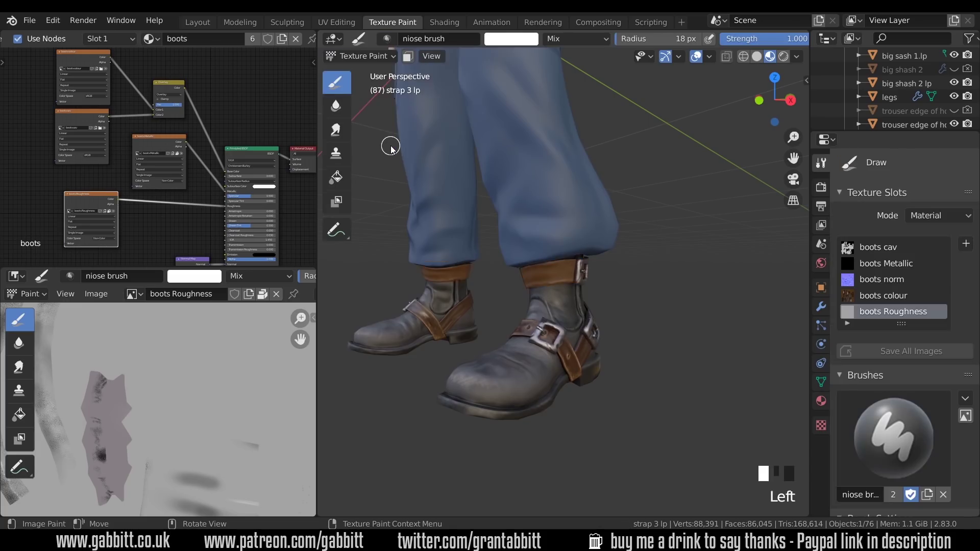
# Enlarge the node editor and preview the boots norm, boots Roughness and boots Metallic textures one by one on the model.
pyautogui.moveTo(572, 294)
pyautogui.mouseDown(button='middle')
pyautogui.moveTo(584, 284)
pyautogui.moveTo(585, 262)
pyautogui.moveTo(561, 319)
pyautogui.moveTo(540, 294)
pyautogui.moveTo(557, 307)
pyautogui.mouseUp(button='middle')
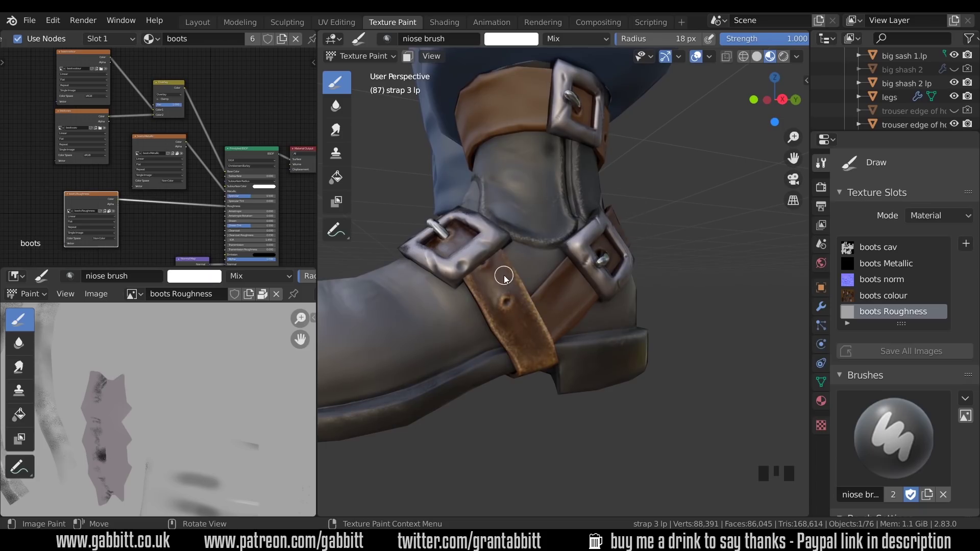
pyautogui.moveTo(504, 277)
pyautogui.mouseDown(button='middle')
pyautogui.moveTo(527, 272)
pyautogui.moveTo(563, 285)
pyautogui.moveTo(684, 299)
pyautogui.moveTo(605, 294)
pyautogui.moveTo(652, 290)
pyautogui.moveTo(694, 265)
pyautogui.moveTo(634, 281)
pyautogui.moveTo(626, 295)
pyautogui.mouseUp(button='middle')
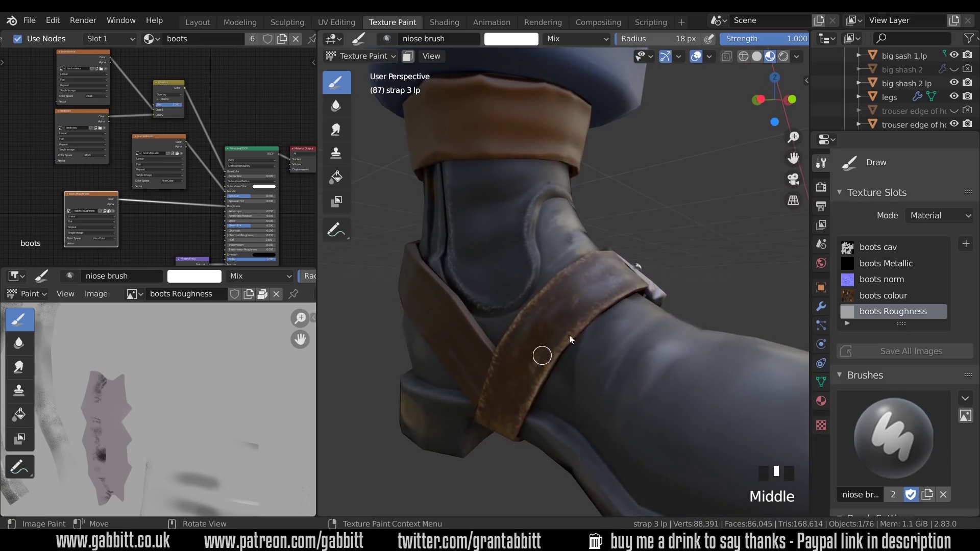
pyautogui.moveTo(570, 340); pyautogui.dragTo(593, 320, button='middle')
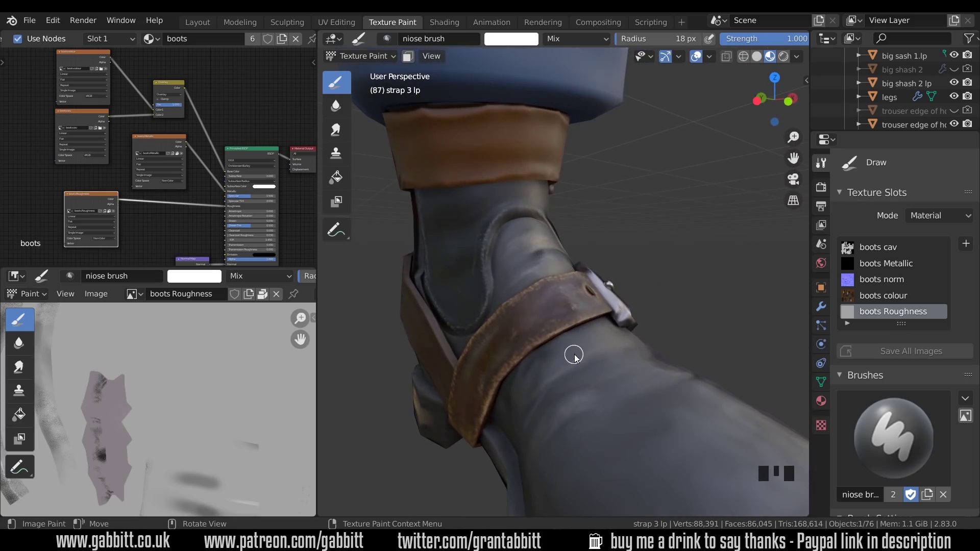
pyautogui.moveTo(523, 419); pyautogui.dragTo(557, 301, button='middle')
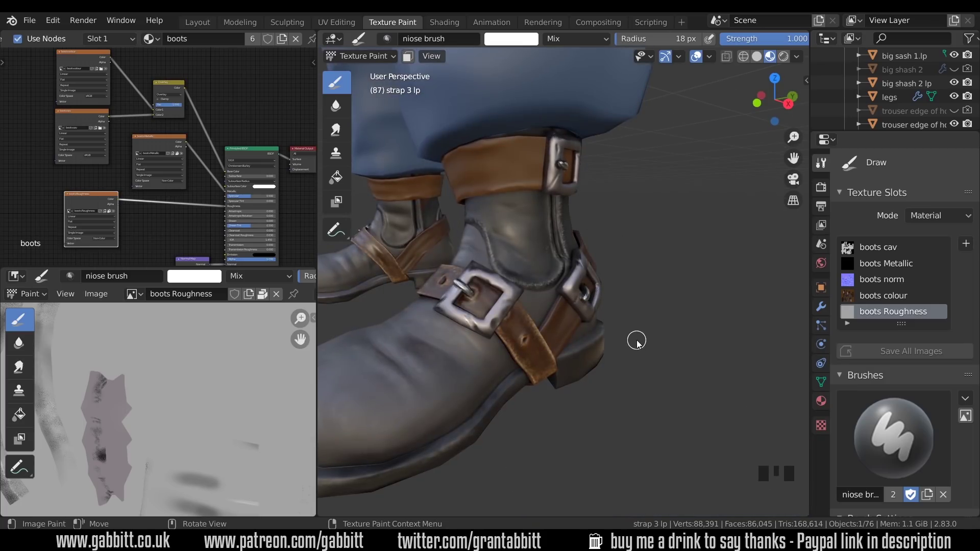
pyautogui.moveTo(286, 267); pyautogui.dragTo(288, 438)
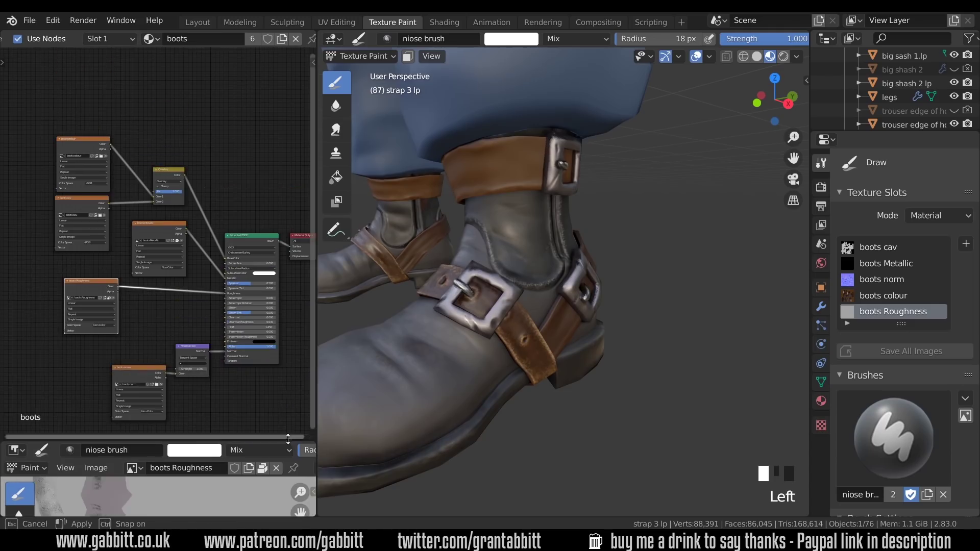
pyautogui.keyDown('shift'); pyautogui.moveTo(288, 439); pyautogui.dragTo(216, 363, button='middle'); pyautogui.keyUp('shift')
pyautogui.scroll(2, 174, 403)
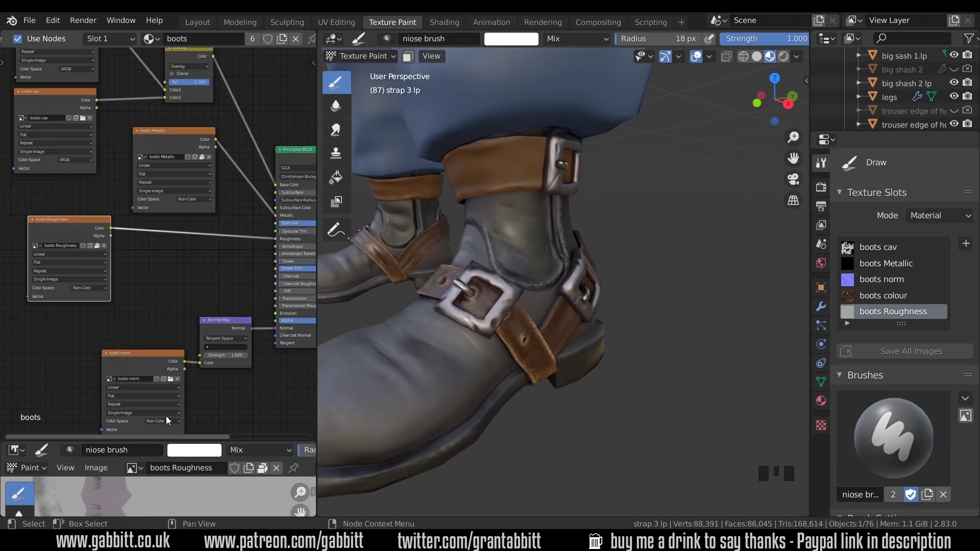
pyautogui.keyDown('ctrl'); pyautogui.keyDown('shift'); pyautogui.click(142, 359); pyautogui.keyUp('shift'); pyautogui.keyUp('ctrl')
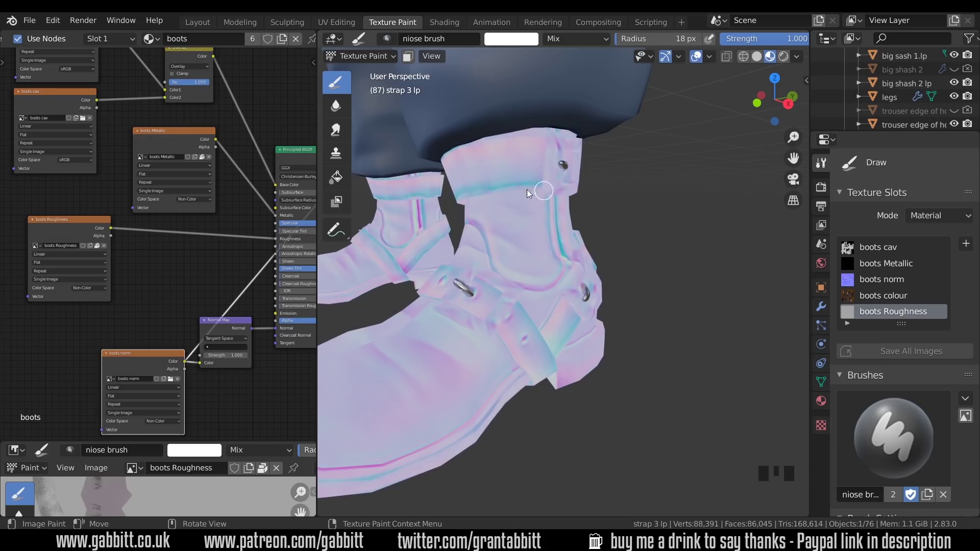
pyautogui.keyDown('ctrl'); pyautogui.keyDown('shift'); pyautogui.click(66, 224); pyautogui.keyUp('shift'); pyautogui.keyUp('ctrl')
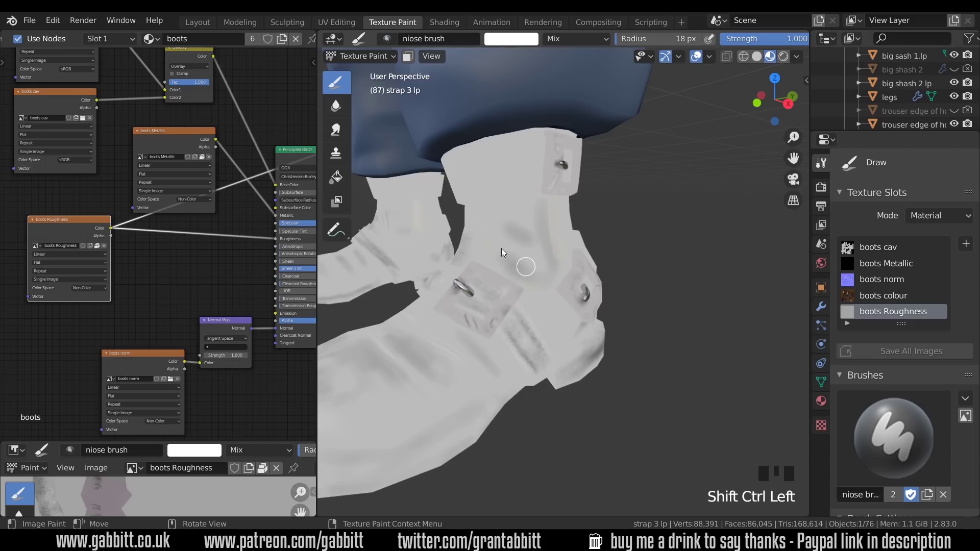
pyautogui.keyDown('ctrl'); pyautogui.keyDown('shift'); pyautogui.click(158, 136); pyautogui.keyUp('shift'); pyautogui.keyUp('ctrl')
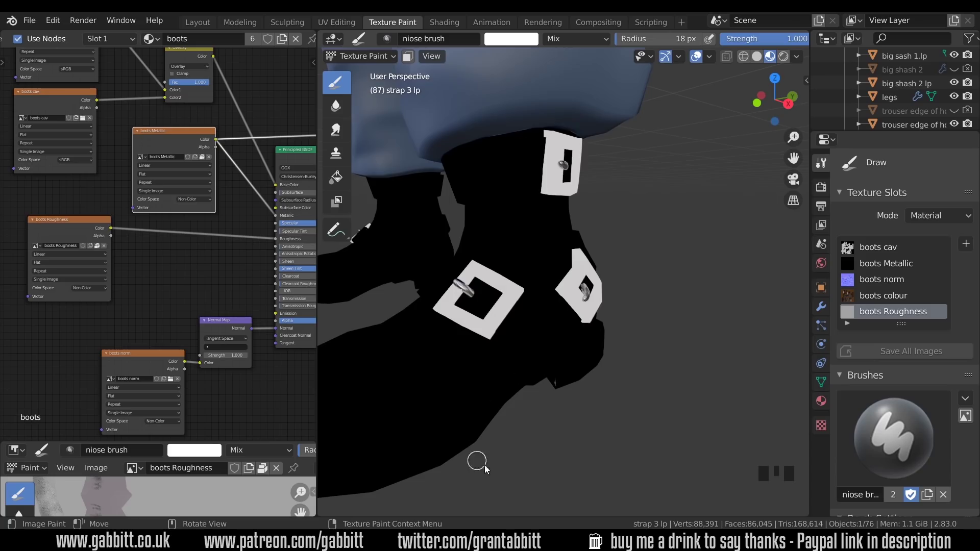
# Preview the boots cav and boots colour textures on the model and return to the full Principled BSDF shading.
pyautogui.keyDown('shift'); pyautogui.moveTo(200, 104); pyautogui.dragTo(241, 202, button='middle'); pyautogui.keyUp('shift')
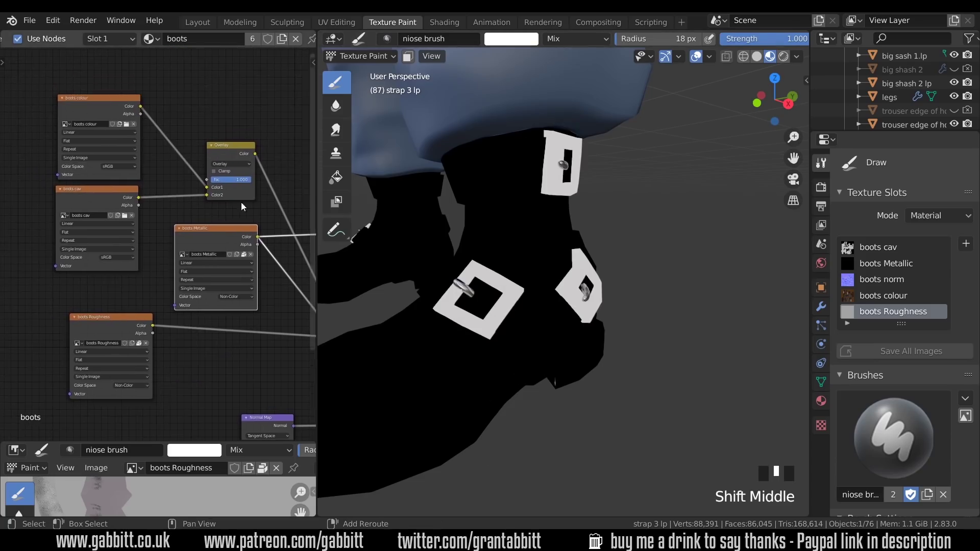
pyautogui.keyDown('ctrl'); pyautogui.keyDown('shift'); pyautogui.click(93, 194); pyautogui.keyUp('shift'); pyautogui.keyUp('ctrl')
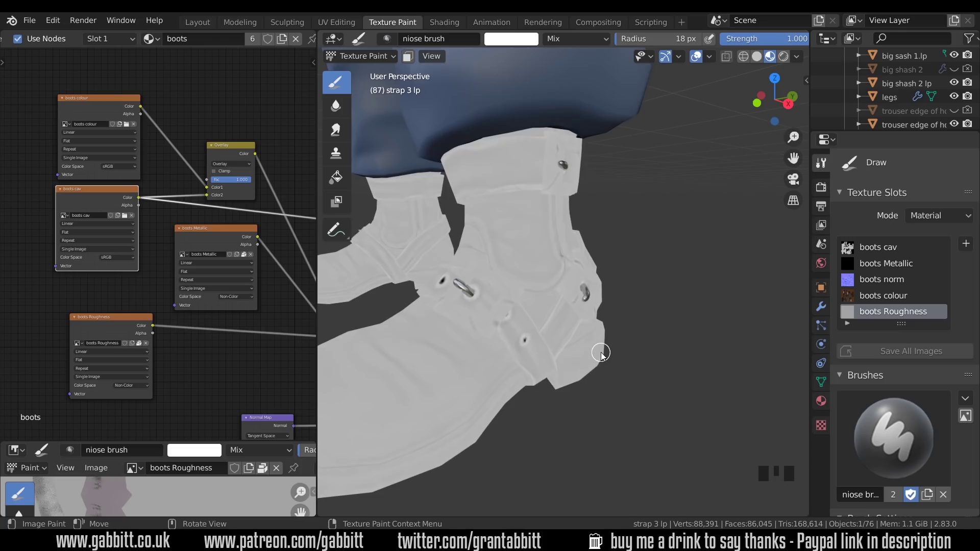
pyautogui.keyDown('ctrl'); pyautogui.keyDown('shift'); pyautogui.click(84, 102); pyautogui.keyUp('shift'); pyautogui.keyUp('ctrl')
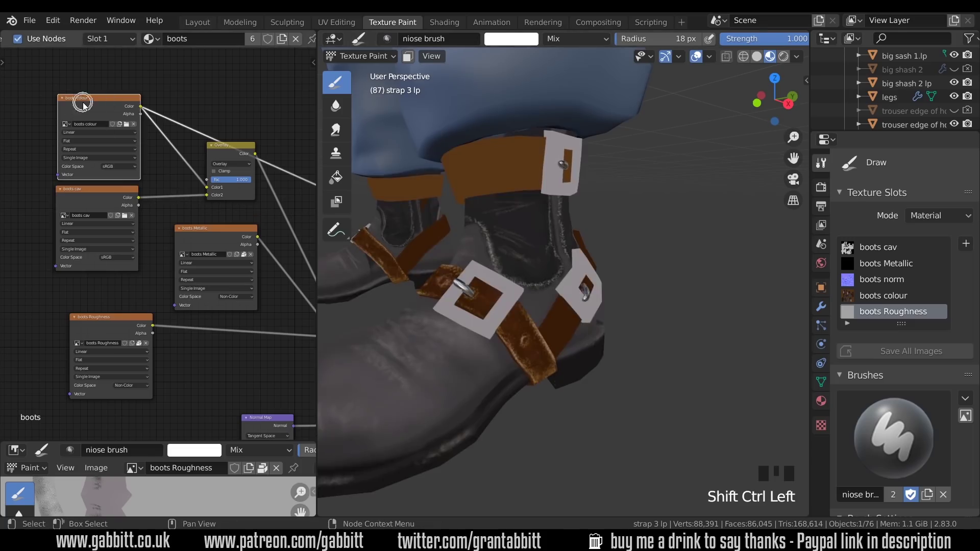
pyautogui.moveTo(575, 323); pyautogui.dragTo(587, 283, button='middle')
pyautogui.keyDown('shift'); pyautogui.moveTo(293, 265); pyautogui.dragTo(166, 282, button='middle'); pyautogui.keyUp('shift')
pyautogui.keyDown('ctrl'); pyautogui.keyDown('shift'); pyautogui.click(231, 265); pyautogui.keyUp('shift'); pyautogui.keyUp('ctrl')
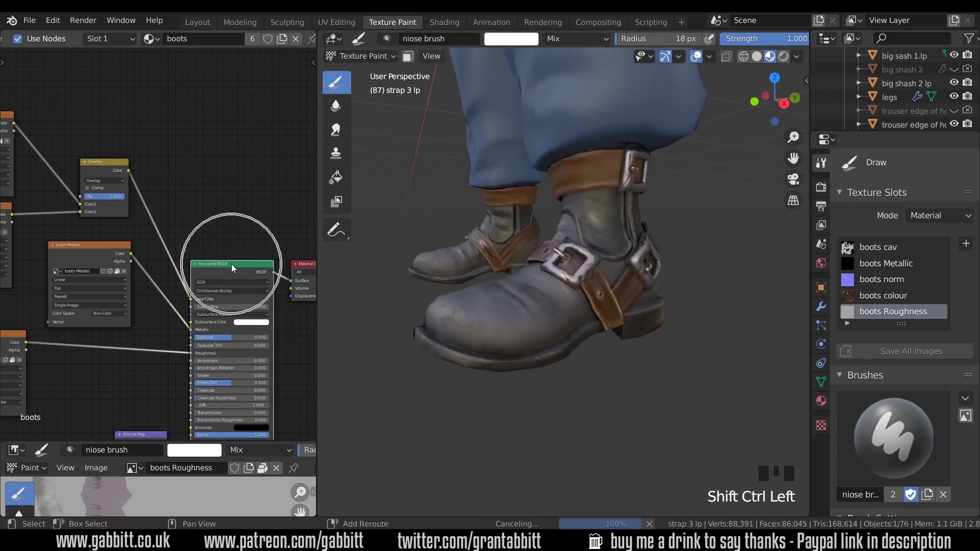
pyautogui.moveTo(647, 266); pyautogui.dragTo(611, 400, button='middle')
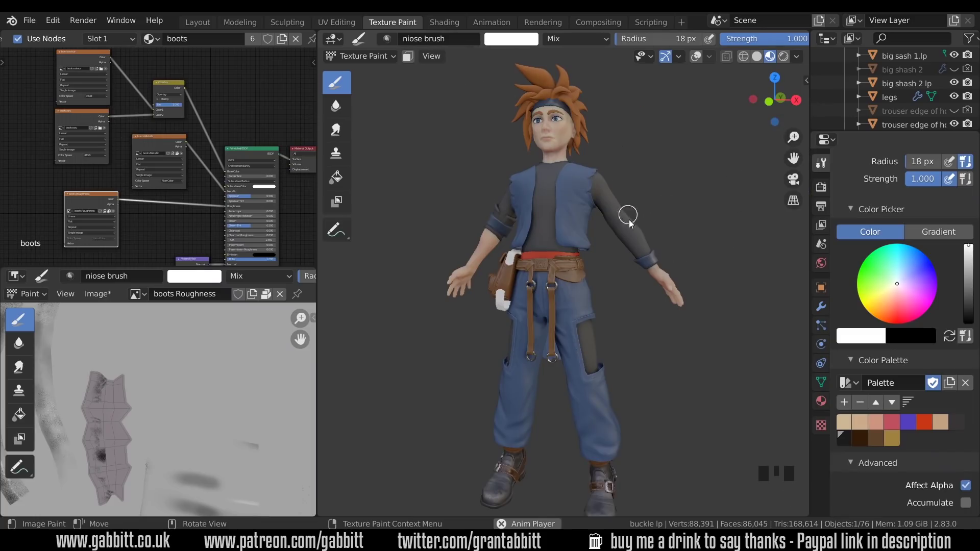
pyautogui.keyDown('shift'); pyautogui.moveTo(641, 255); pyautogui.dragTo(617, 231, button='middle'); pyautogui.keyUp('shift')
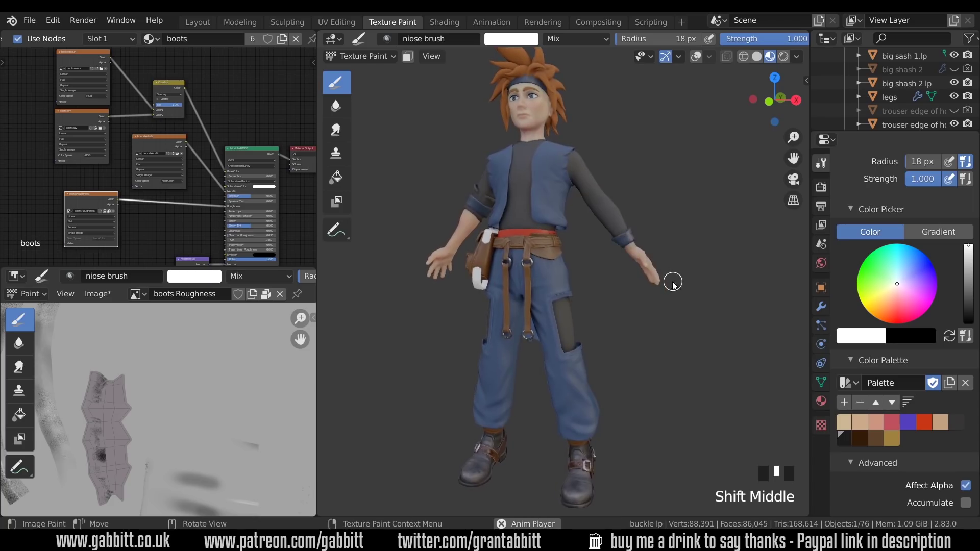
pyautogui.moveTo(673, 284); pyautogui.dragTo(704, 305, button='middle')
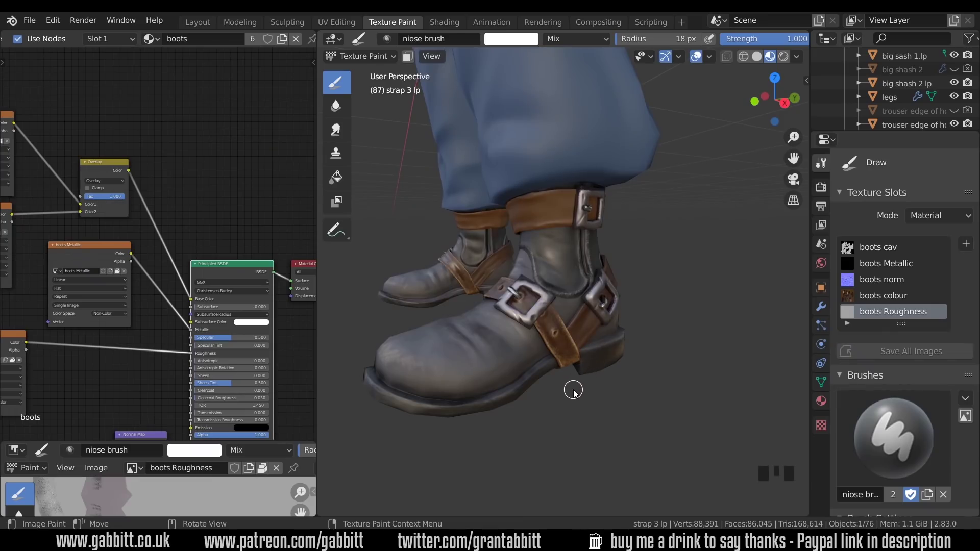
# Preview the boots Metallic map and the boots Roughness map in turn on the boots.
pyautogui.moveTo(6, 122); pyautogui.dragTo(56, 61, button='middle')
pyautogui.moveTo(181, 334); pyautogui.dragTo(235, 333, button='middle')
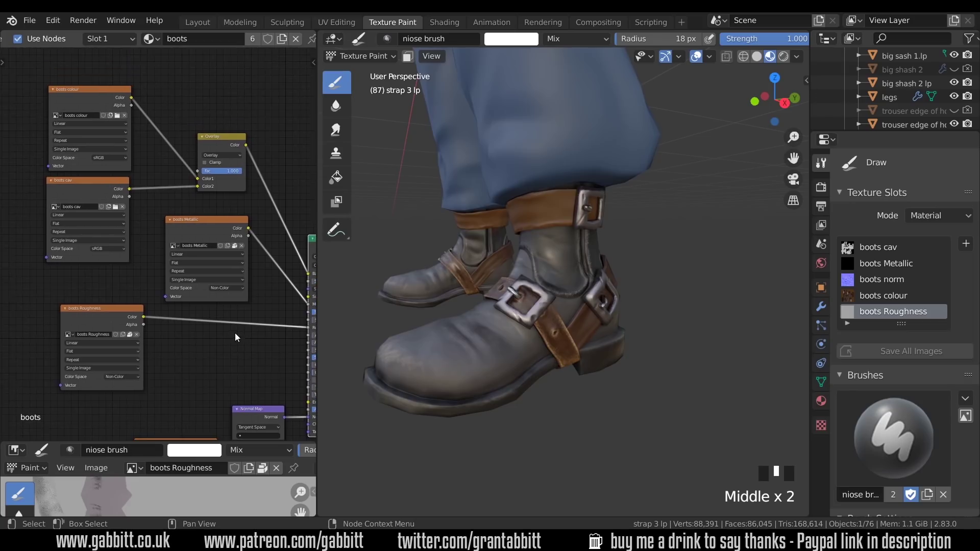
pyautogui.keyDown('ctrl'); pyautogui.keyDown('shift'); pyautogui.click(195, 225); pyautogui.keyUp('shift'); pyautogui.keyUp('ctrl')
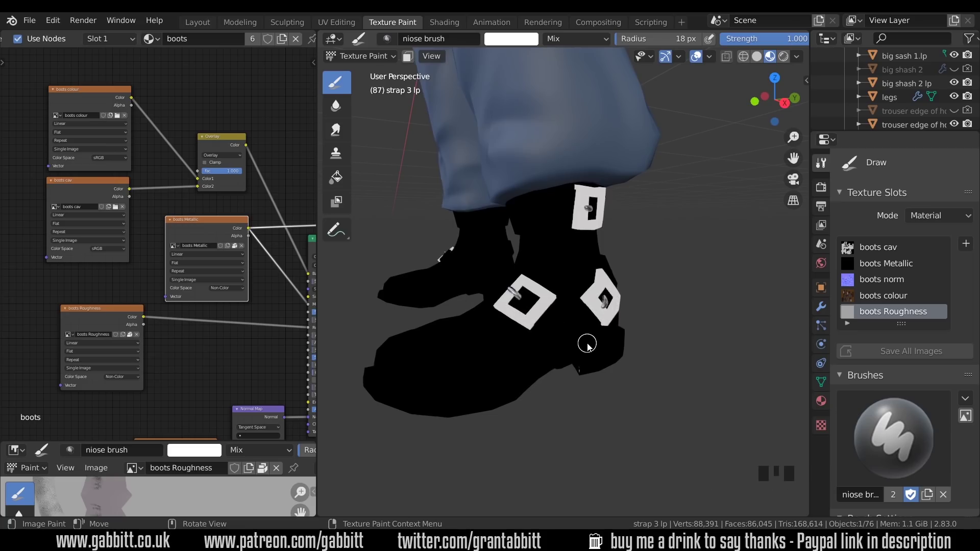
pyautogui.keyDown('ctrl'); pyautogui.keyDown('shift'); pyautogui.click(102, 352); pyautogui.keyUp('shift'); pyautogui.keyUp('ctrl')
pyautogui.moveTo(614, 269); pyautogui.dragTo(605, 305, button='middle')
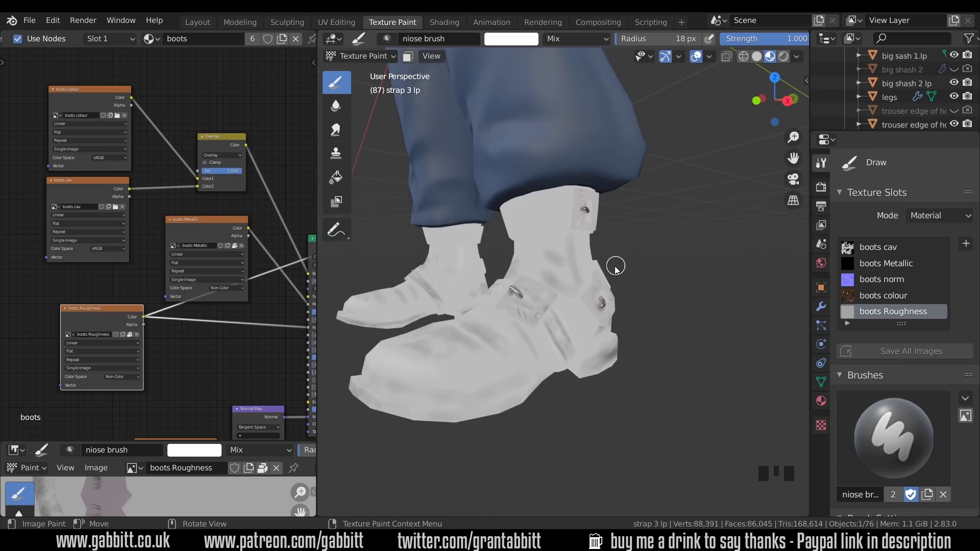
# Preview the boots colour texture alone on the boots and restore the Principled BSDF as the material output.
pyautogui.keyDown('ctrl'); pyautogui.keyDown('shift'); pyautogui.click(89, 127); pyautogui.keyUp('shift'); pyautogui.keyUp('ctrl')
pyautogui.moveTo(580, 281); pyautogui.dragTo(615, 295, button='middle')
pyautogui.moveTo(271, 275); pyautogui.dragTo(125, 256, button='middle')
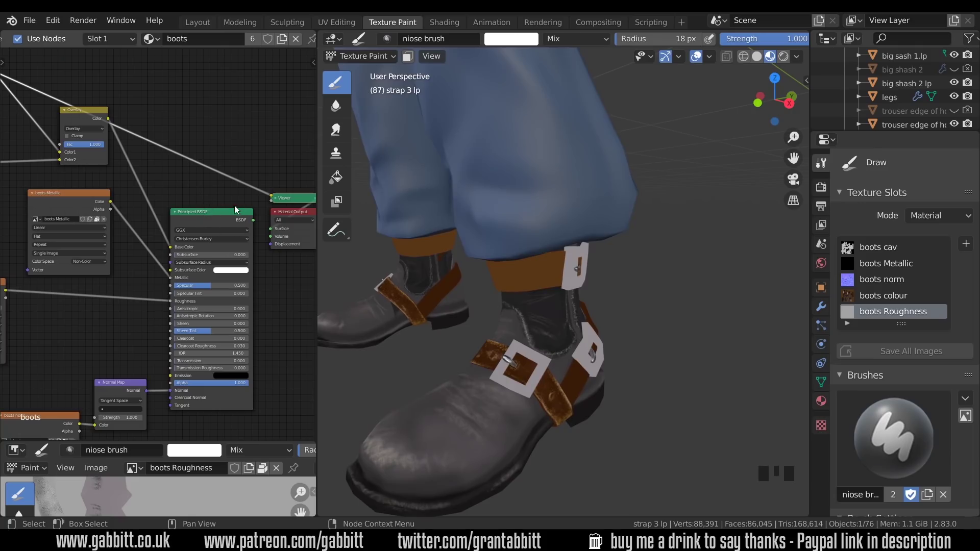
pyautogui.keyDown('ctrl'); pyautogui.keyDown('shift'); pyautogui.click(208, 214); pyautogui.keyUp('shift'); pyautogui.keyUp('ctrl')
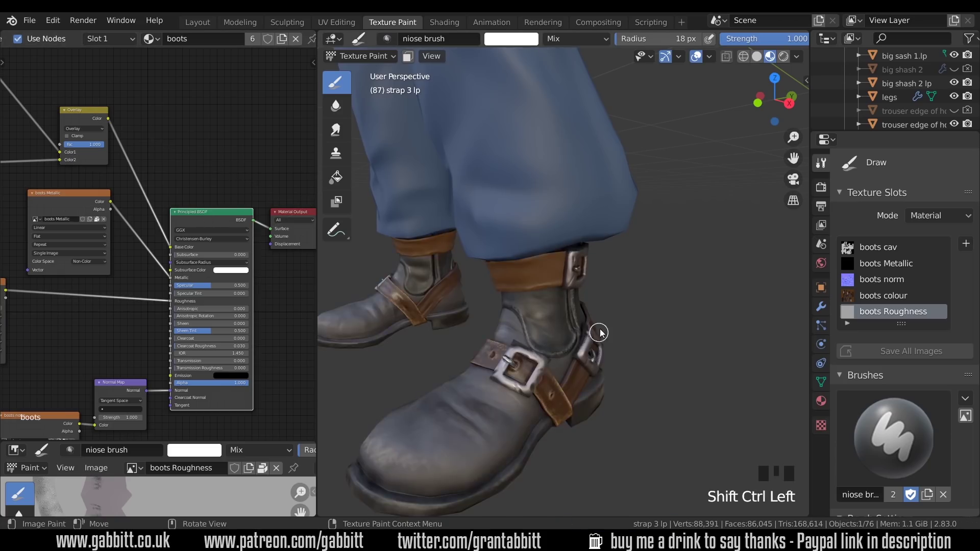
# Make boots colour the active paint texture and enlarge the image editor to show the whole image.
pyautogui.moveTo(566, 301)
pyautogui.mouseDown(button='middle')
pyautogui.moveTo(597, 305)
pyautogui.moveTo(480, 281)
pyautogui.mouseUp(button='middle')
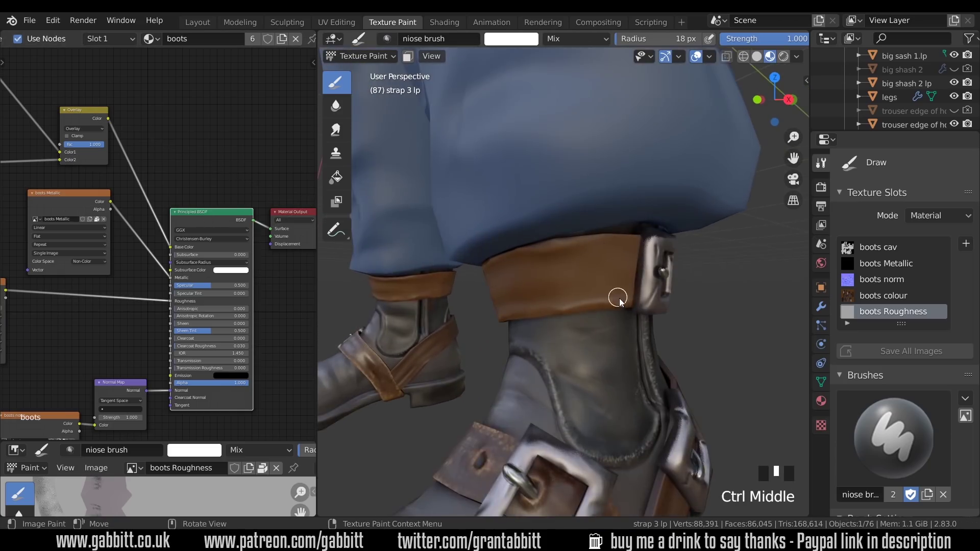
pyautogui.moveTo(619, 298); pyautogui.dragTo(632, 291, button='middle')
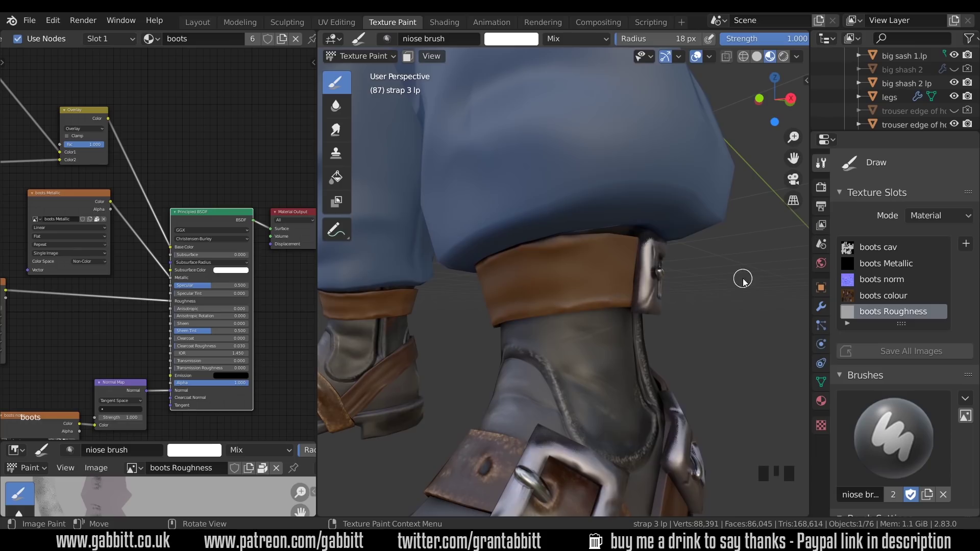
pyautogui.click(890, 295)
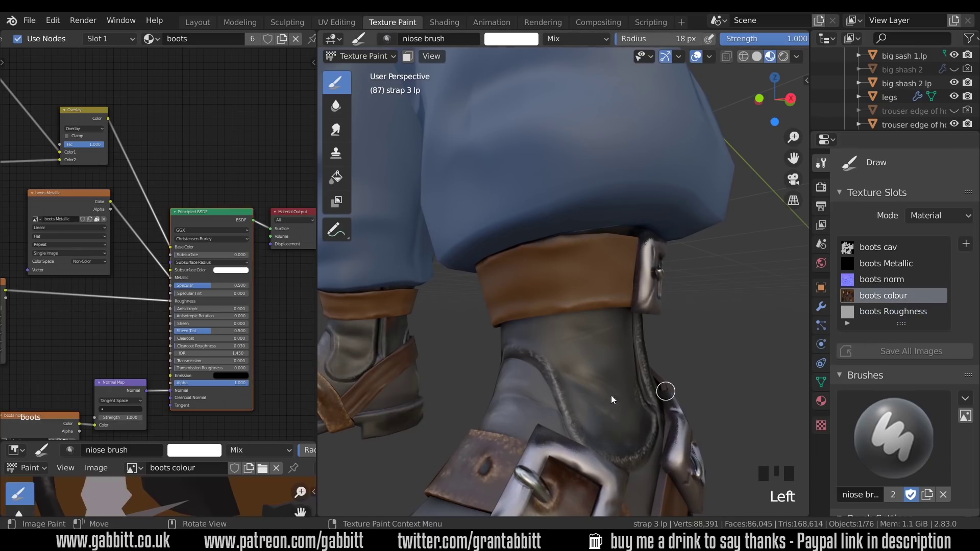
pyautogui.moveTo(261, 440); pyautogui.dragTo(250, 246)
pyautogui.keyDown('ctrl'); pyautogui.moveTo(249, 400); pyautogui.dragTo(250, 406, button='middle'); pyautogui.keyUp('ctrl')
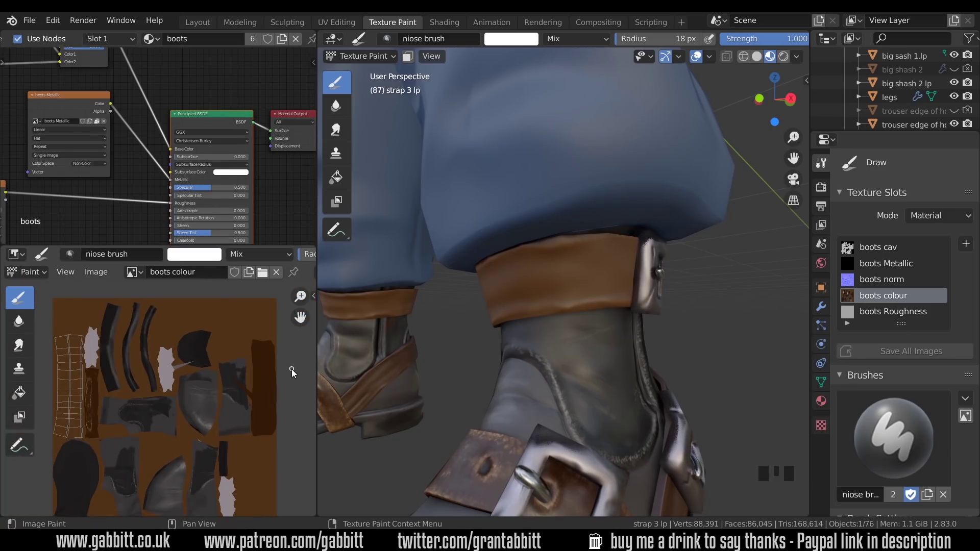
# Select the boots colour texture node and choose the dark brown palette swatch as the TexDraw brush colour.
pyautogui.moveTo(139, 86); pyautogui.dragTo(284, 226, button='middle')
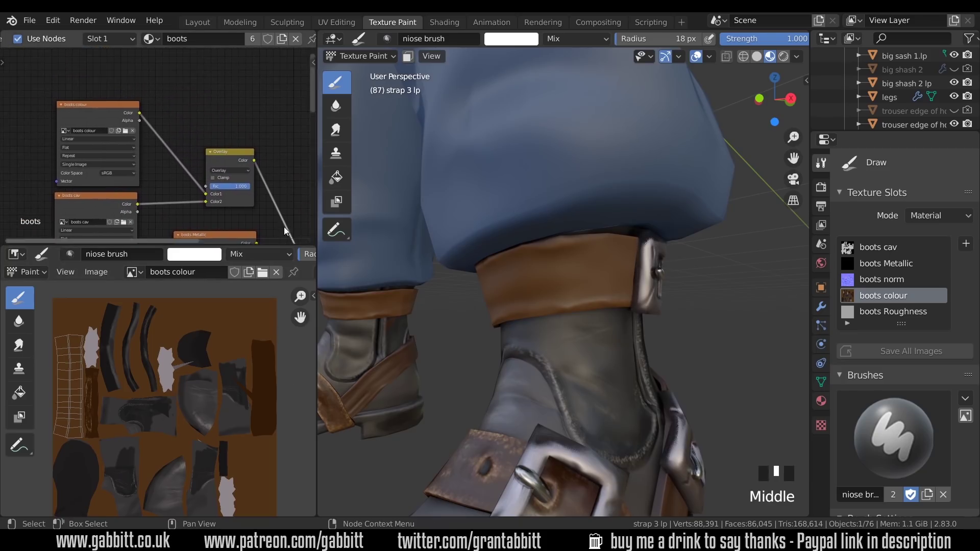
pyautogui.click(93, 111)
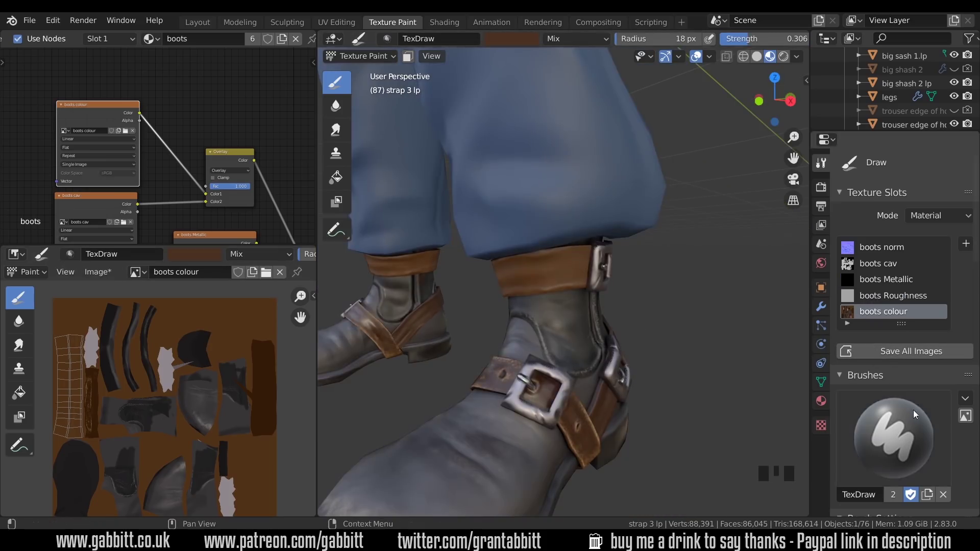
pyautogui.moveTo(904, 383)
pyautogui.mouseDown(button='middle')
pyautogui.moveTo(913, 145)
pyautogui.moveTo(878, 449)
pyautogui.moveTo(873, 416)
pyautogui.mouseUp(button='middle')
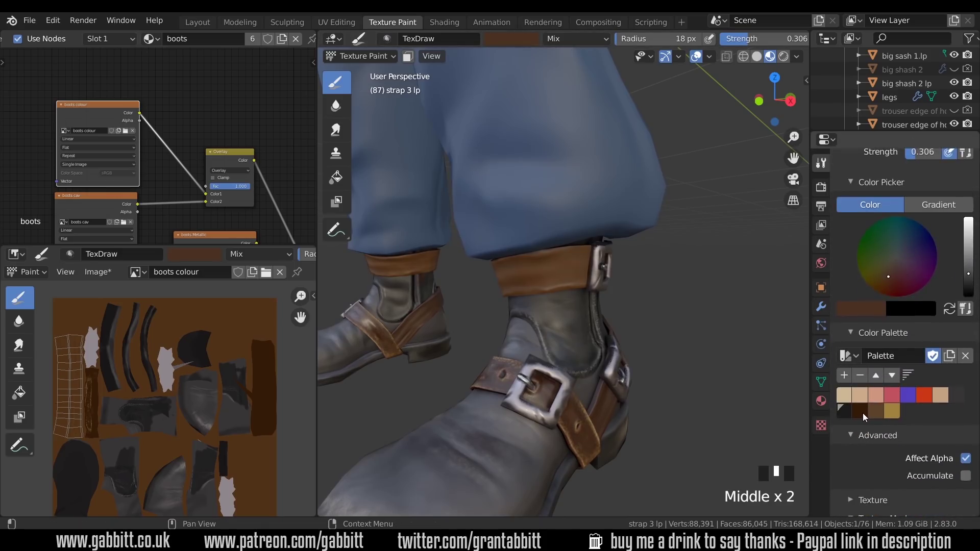
pyautogui.click(862, 412)
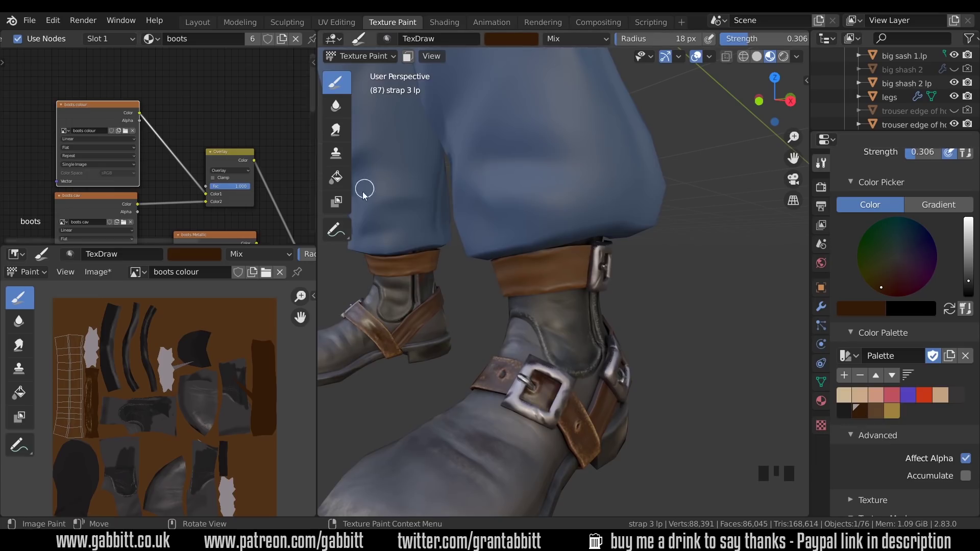
# Fill the ankle strap with the dark brown palette colour using the Fill tool at strength 1.000.
pyautogui.click(341, 185)
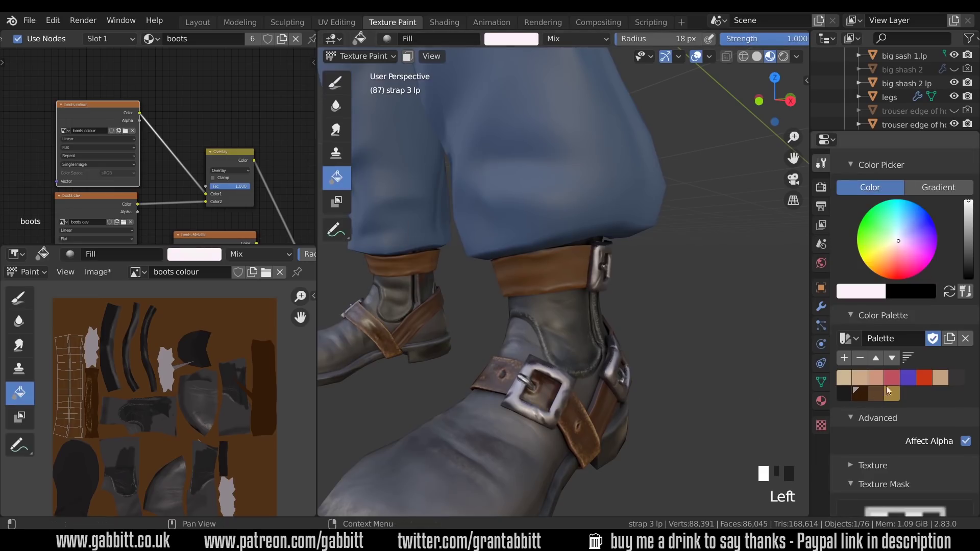
pyautogui.click(861, 393)
pyautogui.moveTo(926, 195); pyautogui.dragTo(911, 305, button='middle')
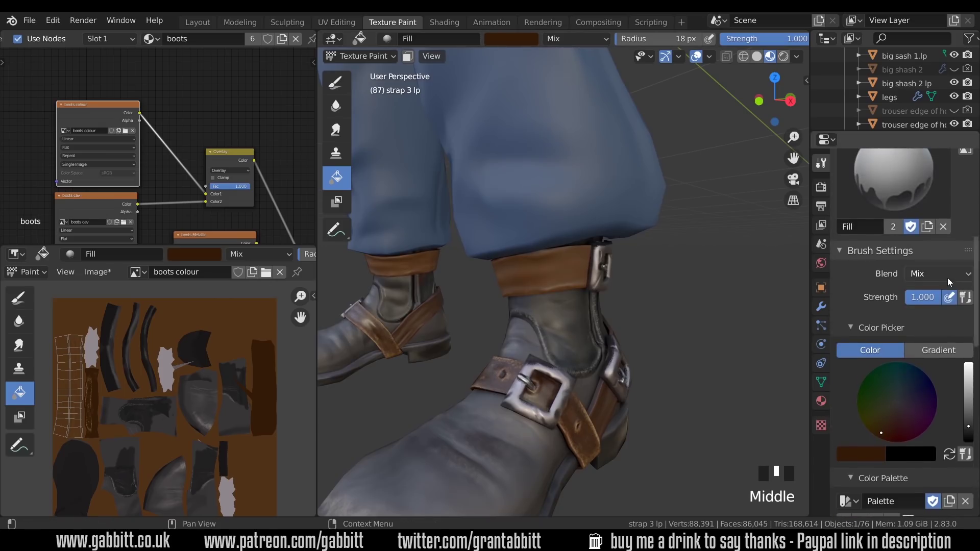
pyautogui.click(565, 275)
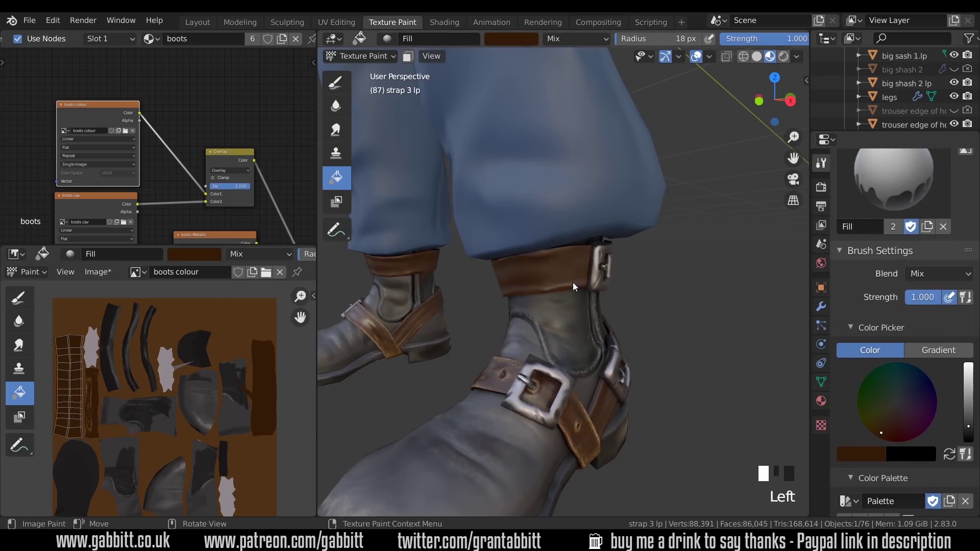
# Choose a slightly lighter reddish brown for the TexDraw brush and tint the ankle strap with it at strength 0.306.
pyautogui.moveTo(607, 347); pyautogui.dragTo(532, 377, button='middle')
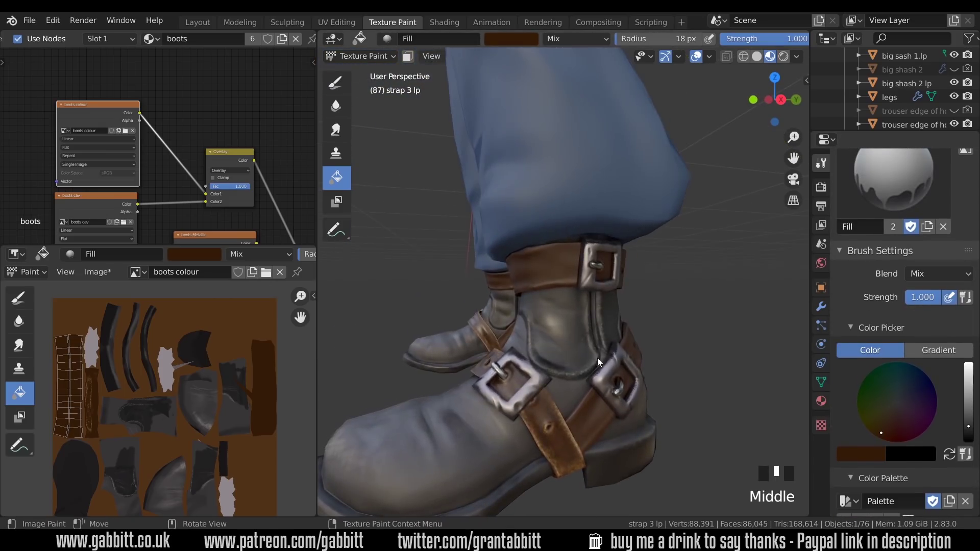
pyautogui.moveTo(597, 358); pyautogui.dragTo(608, 400, button='middle')
pyautogui.click(337, 83)
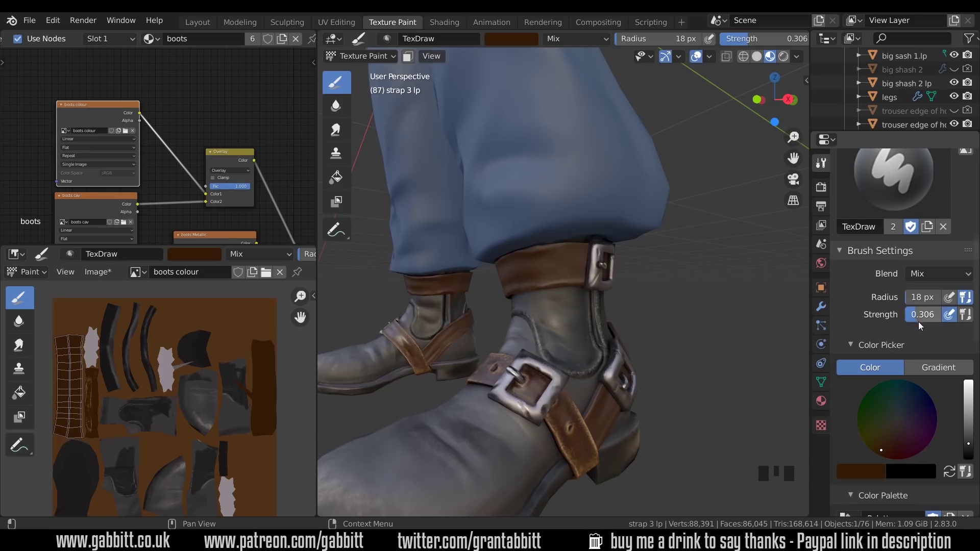
pyautogui.click(888, 442)
pyautogui.click(968, 440)
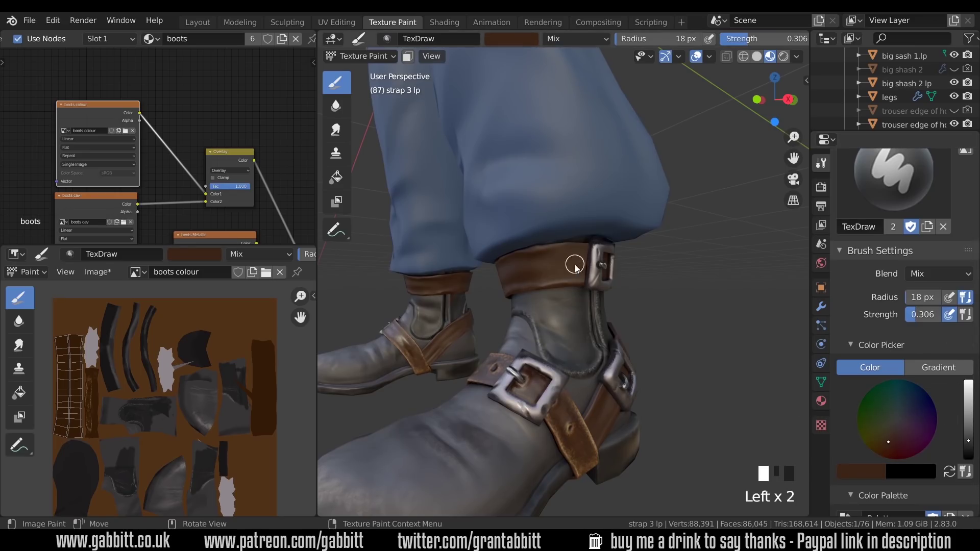
pyautogui.moveTo(575, 264); pyautogui.dragTo(613, 266, button='middle')
# Vary the ankle strap's colour around its sides and back with olive yellow and a lighter tan.
pyautogui.click(881, 440)
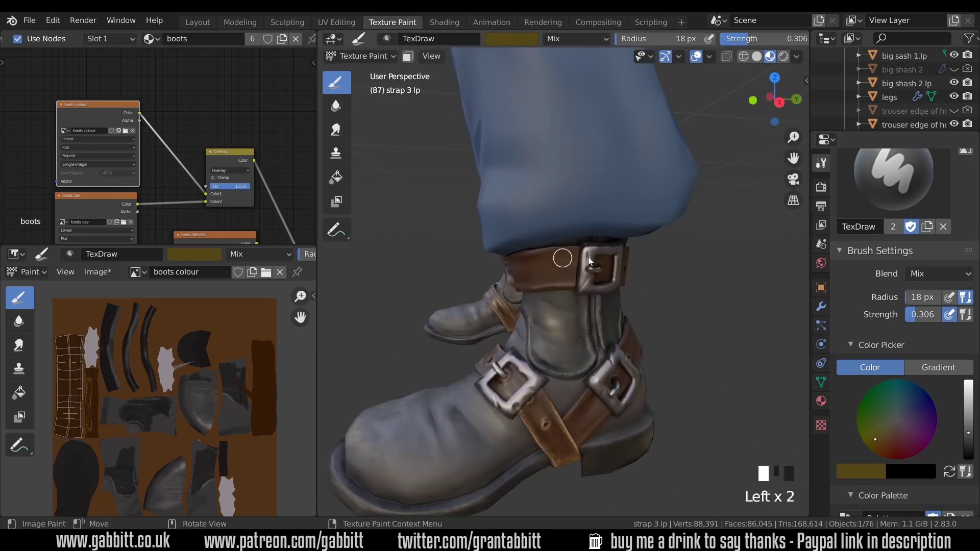
pyautogui.click(887, 430)
pyautogui.click(968, 413)
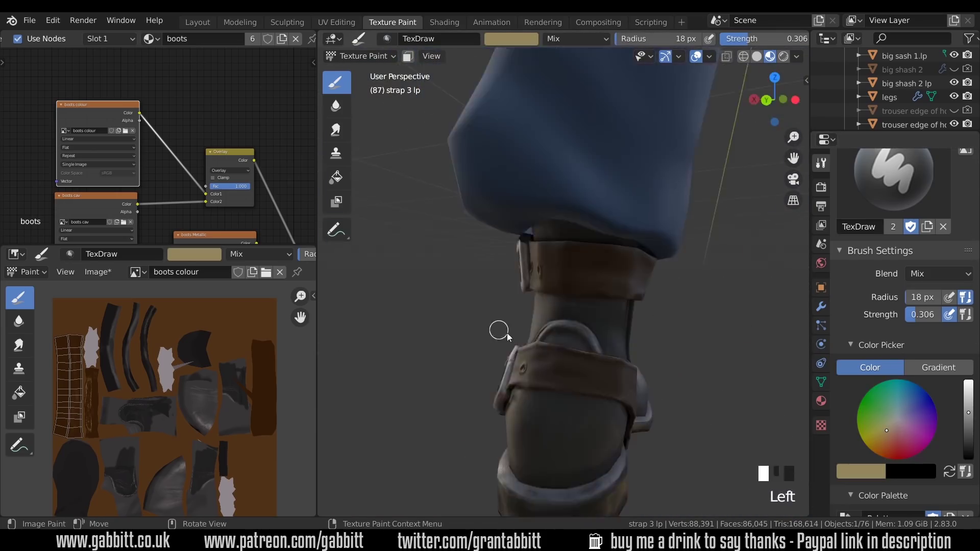
pyautogui.moveTo(499, 333)
pyautogui.mouseDown(button='middle')
pyautogui.moveTo(631, 336)
pyautogui.moveTo(738, 431)
pyautogui.mouseUp(button='middle')
# Add very dark red shading to the ankle strap with the TexDraw brush.
pyautogui.click(889, 454)
pyautogui.click(968, 448)
pyautogui.moveTo(663, 352)
pyautogui.mouseDown(button='middle')
pyautogui.moveTo(576, 359)
pyautogui.moveTo(704, 363)
pyautogui.mouseUp(button='middle')
pyautogui.moveTo(662, 472); pyautogui.dragTo(564, 393, button='middle')
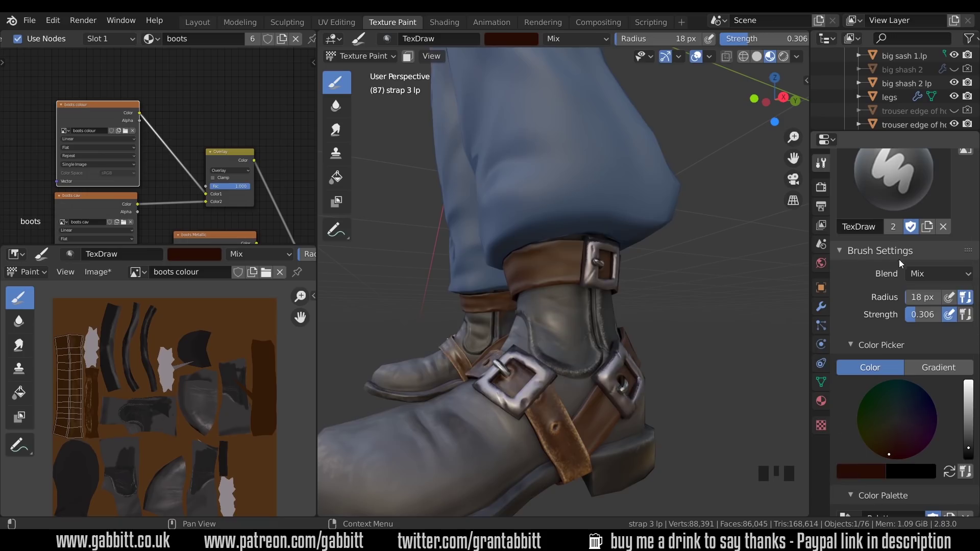
# Duplicate the TexDraw brush and name the copy "noise brush 2".
pyautogui.moveTo(884, 287); pyautogui.dragTo(902, 247, button='middle')
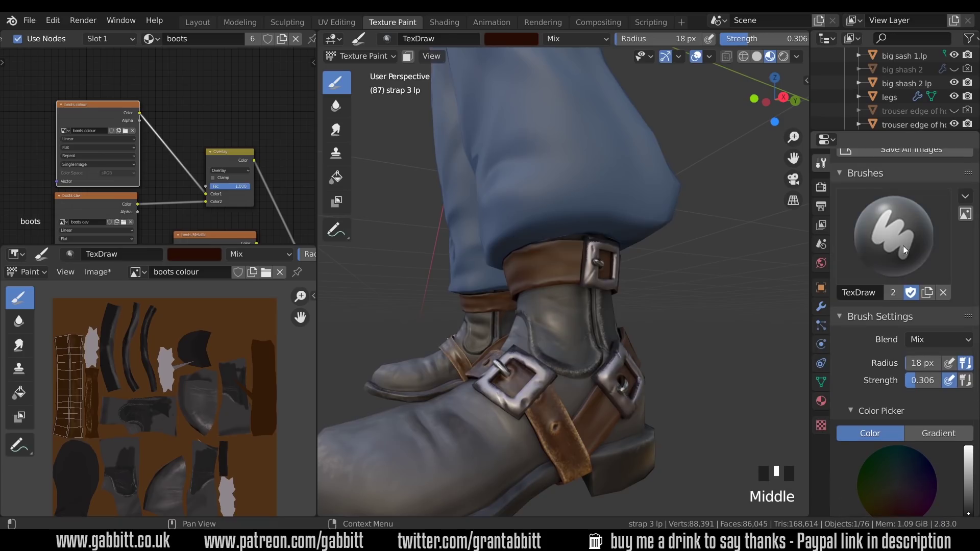
pyautogui.click(927, 296)
pyautogui.click(872, 290)
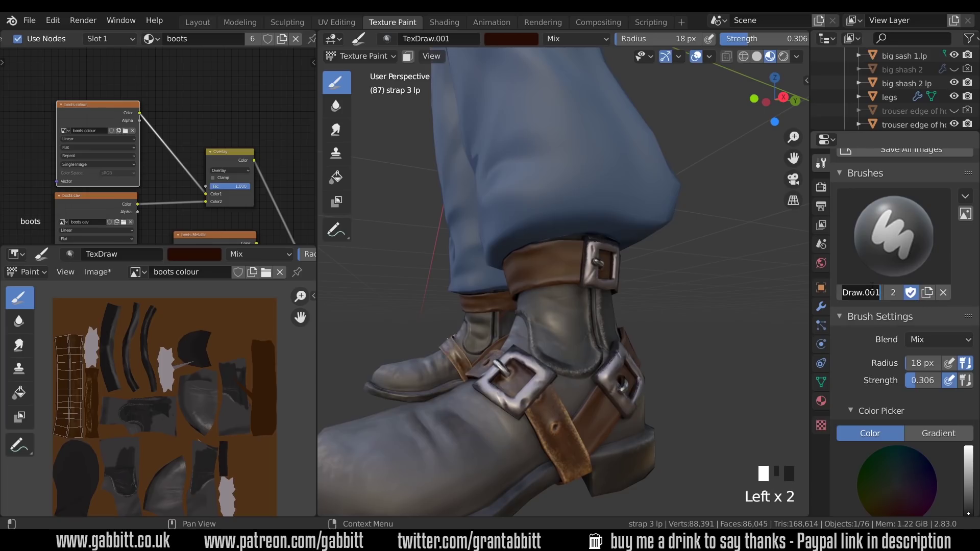
pyautogui.write('e brush 2')
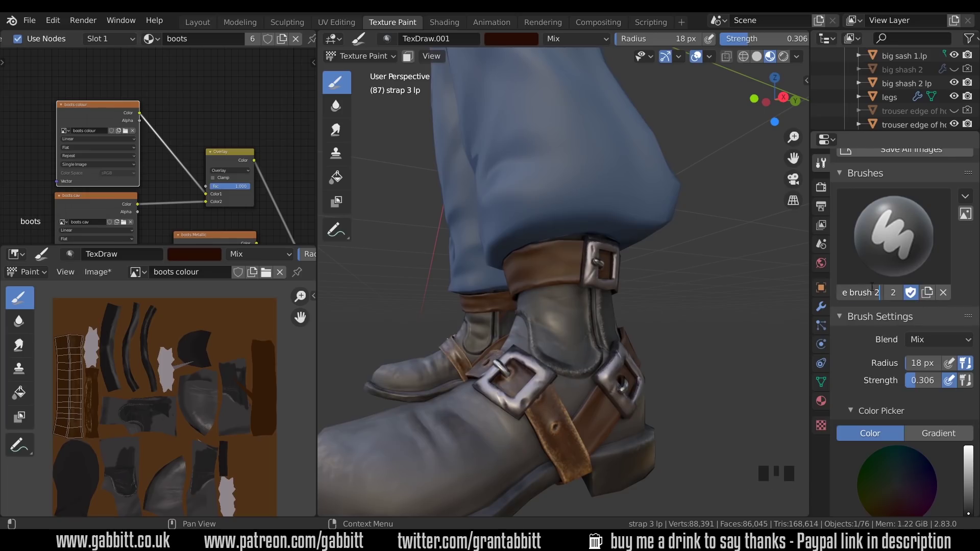
pyautogui.press('Return')
# Create a new texture for the Texture Mask of noise brush 2.
pyautogui.scroll(-6, 872, 291)
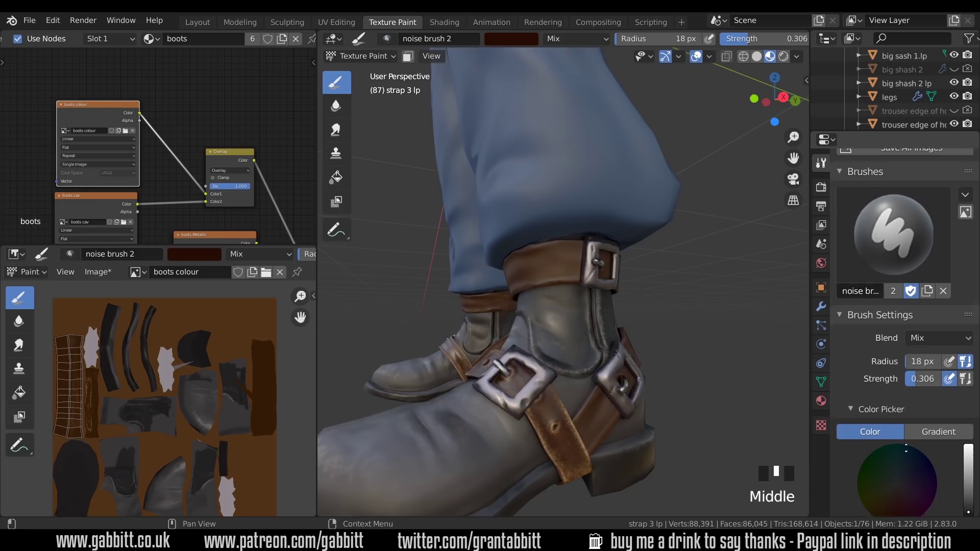
pyautogui.moveTo(922, 335); pyautogui.dragTo(924, 293, button='middle')
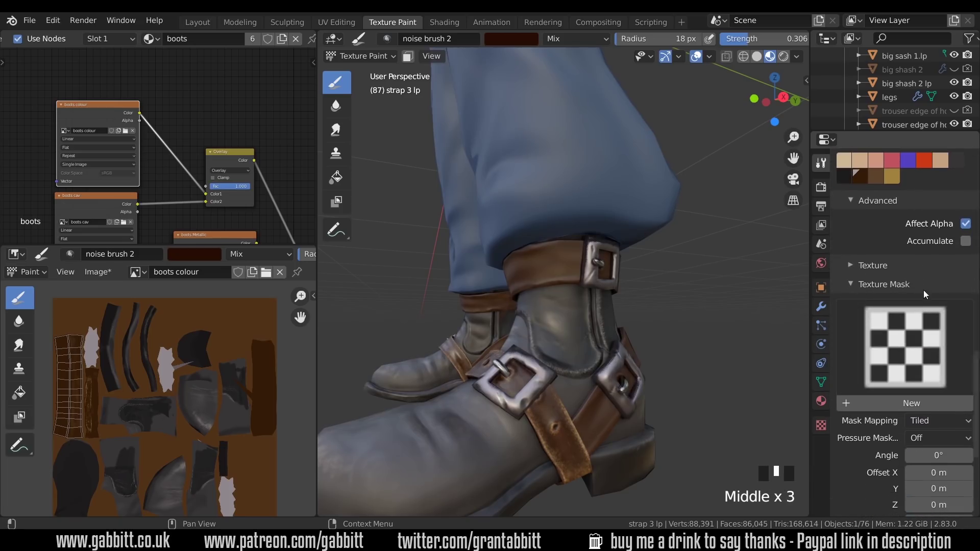
pyautogui.click(889, 270)
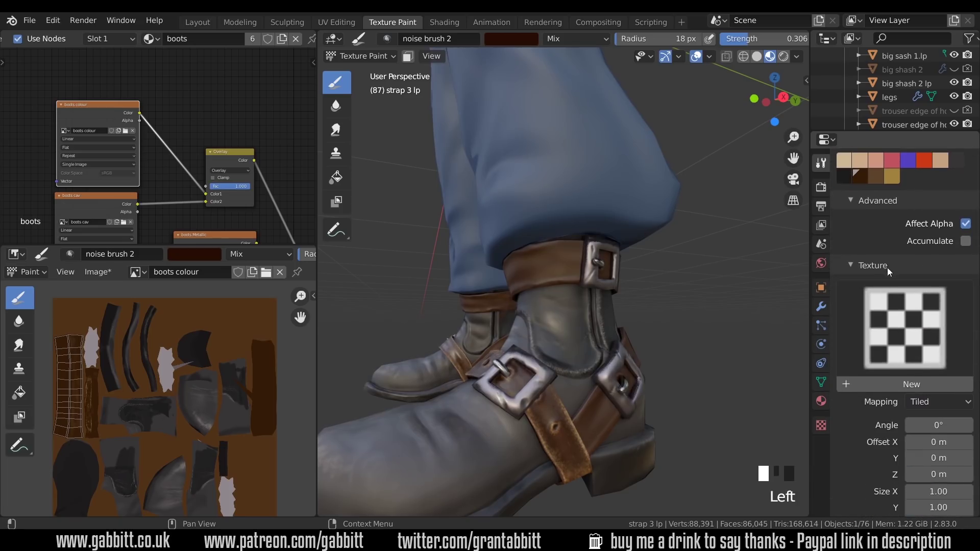
pyautogui.click(889, 268)
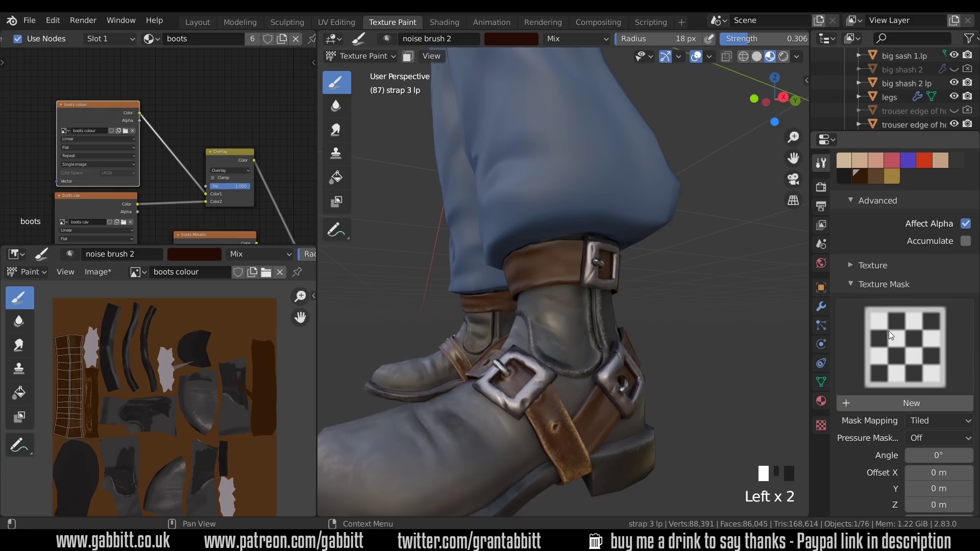
pyautogui.click(919, 407)
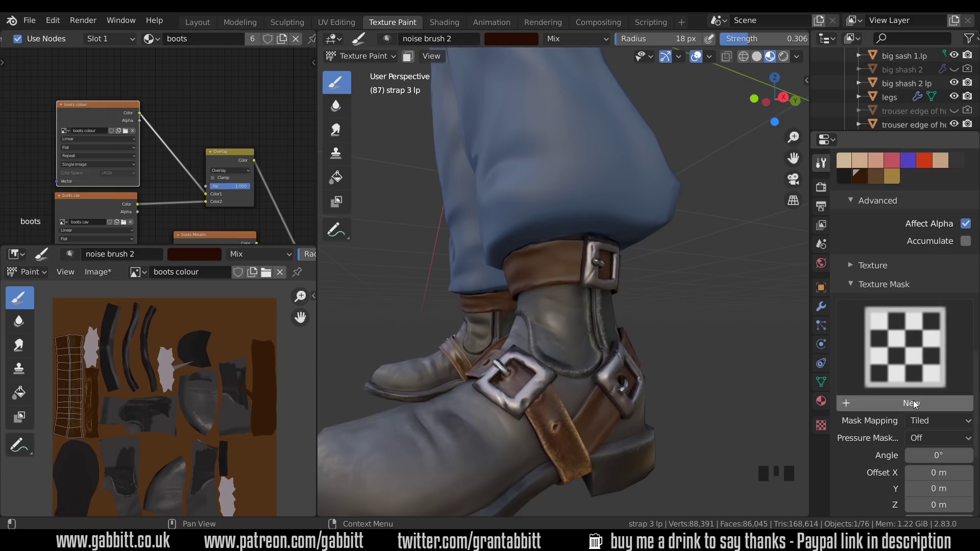
# Open the brush mask texture's settings and change its type to Noise.
pyautogui.click(820, 425)
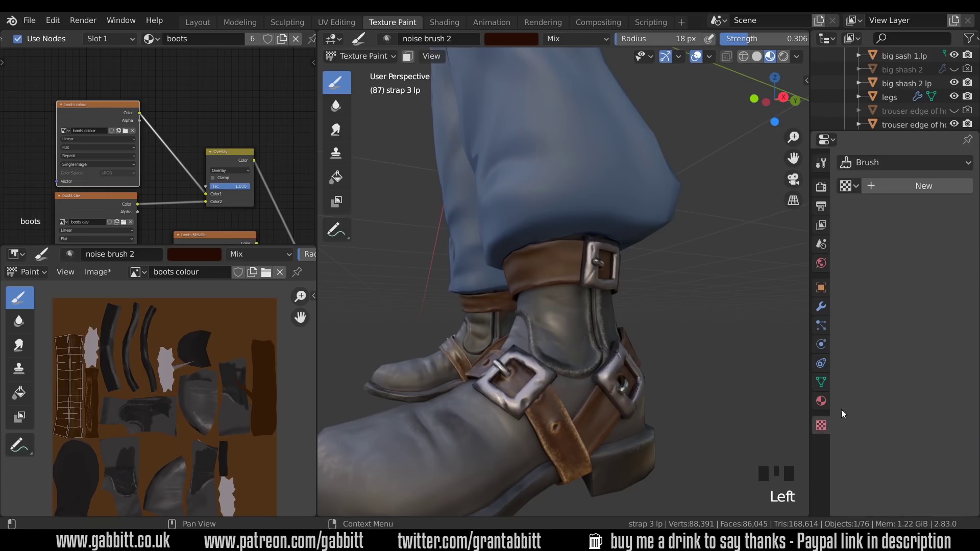
pyautogui.click(894, 163)
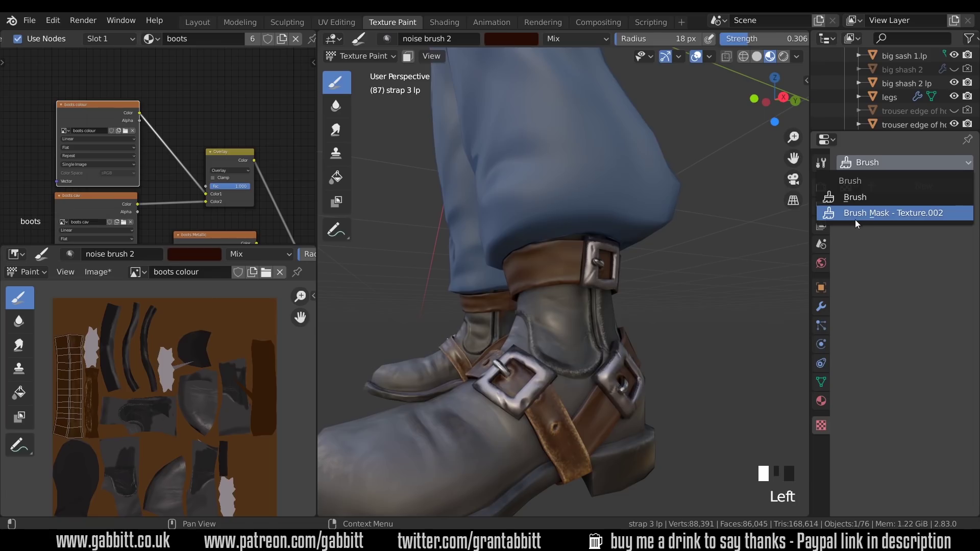
pyautogui.click(919, 213)
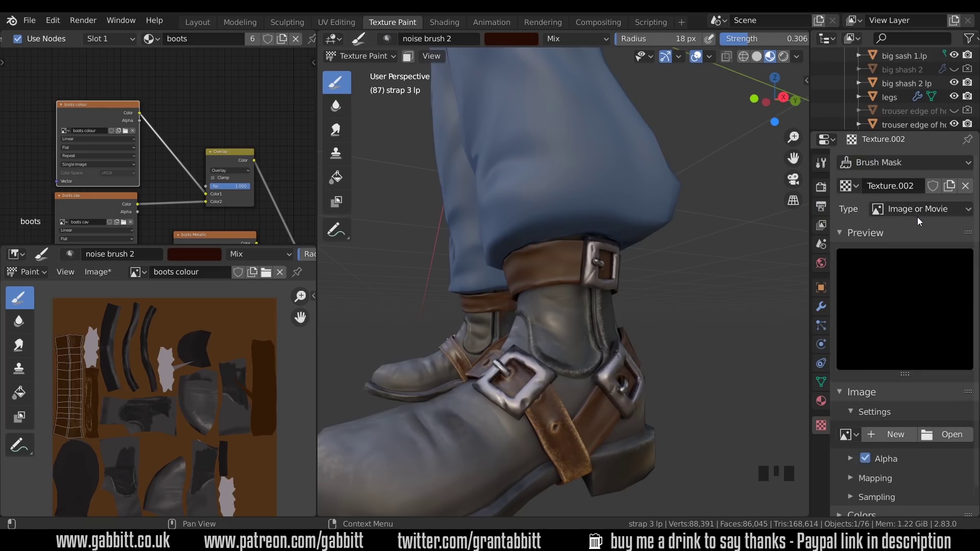
pyautogui.click(935, 209)
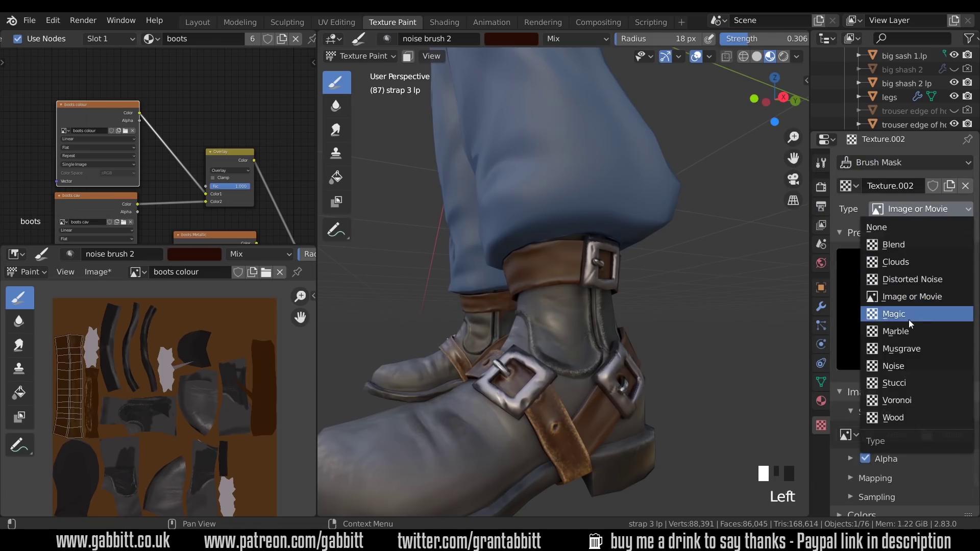
pyautogui.click(907, 362)
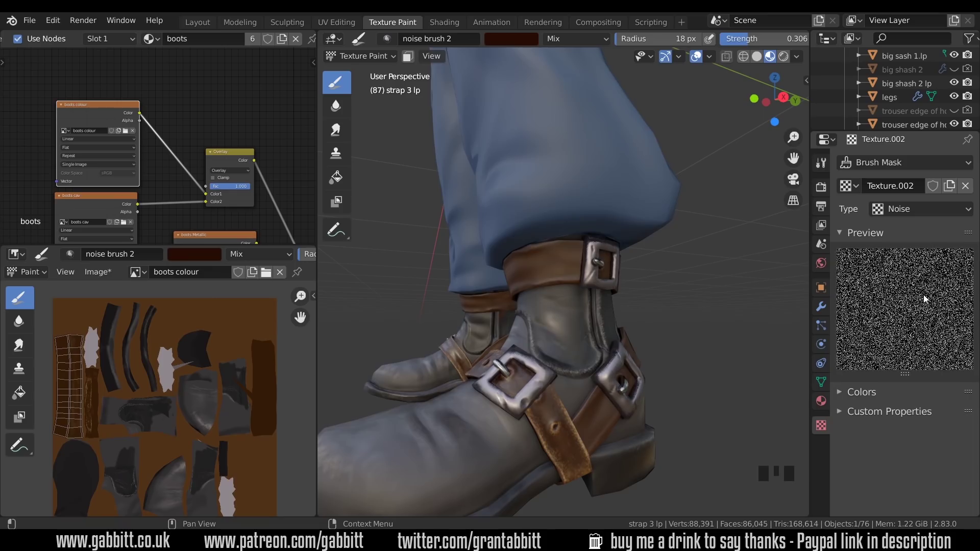
# Set the Mask Mapping of noise brush 2 to Random in its brush settings.
pyautogui.click(822, 163)
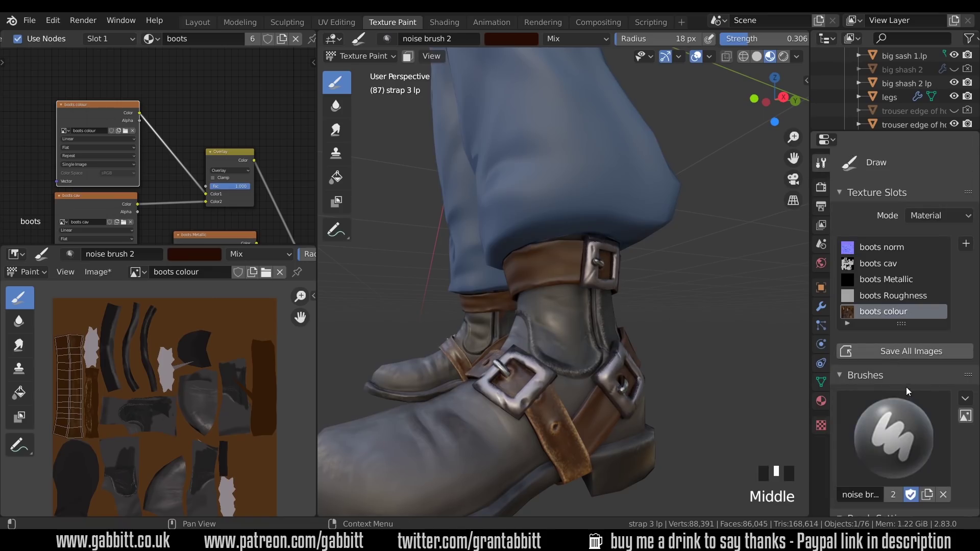
pyautogui.moveTo(909, 500); pyautogui.dragTo(908, 180, button='middle')
pyautogui.moveTo(909, 423); pyautogui.dragTo(908, 273, button='middle')
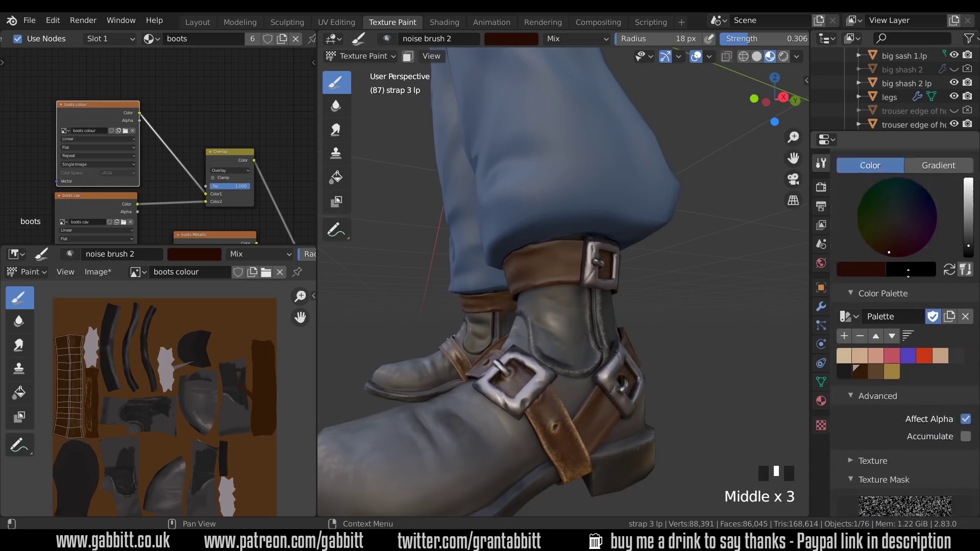
pyautogui.moveTo(872, 521); pyautogui.dragTo(871, 364, button='middle')
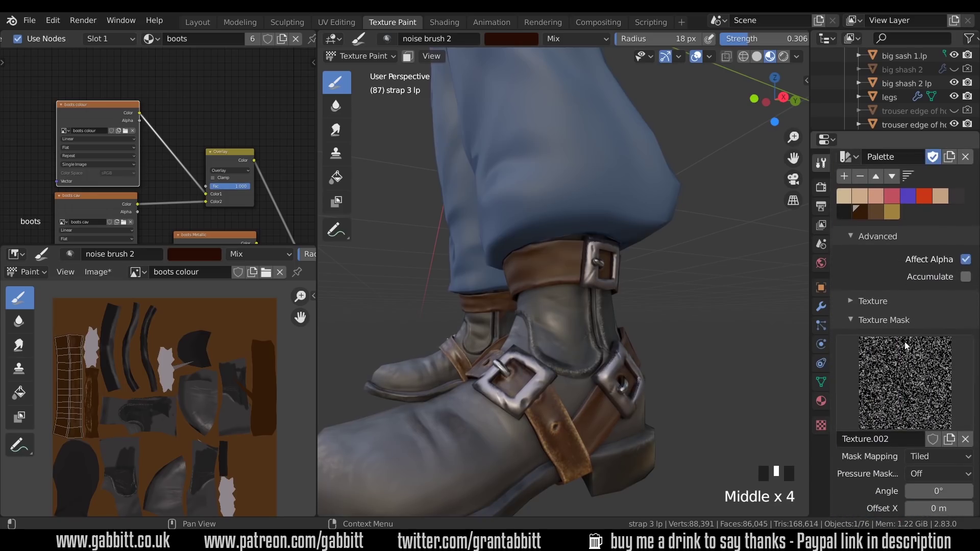
pyautogui.click(942, 457)
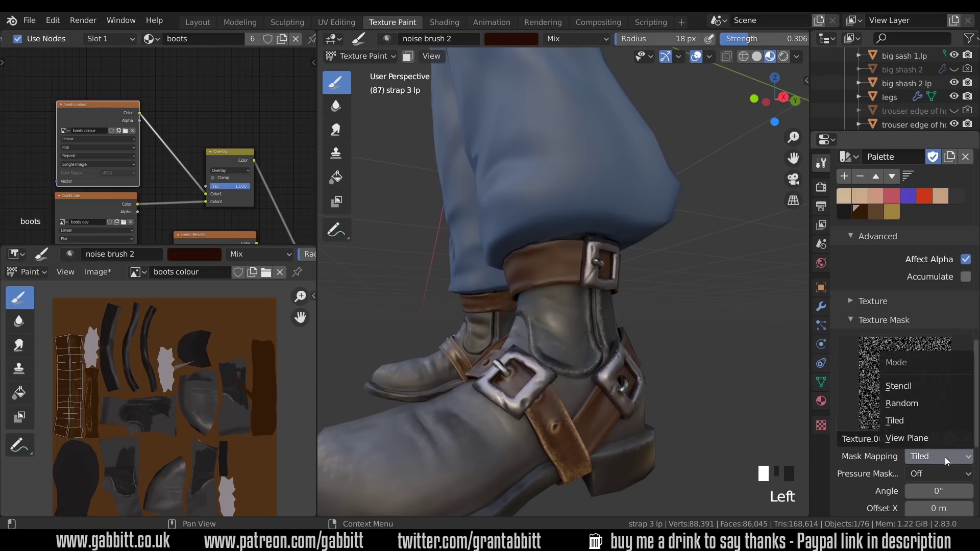
pyautogui.click(928, 404)
# Choose the ochre palette swatch and paint worn noise highlights along the ankle strap's lower edge.
pyautogui.moveTo(904, 455); pyautogui.dragTo(904, 536, button='middle')
pyautogui.moveTo(898, 345); pyautogui.dragTo(899, 392, button='middle')
pyautogui.click(896, 380)
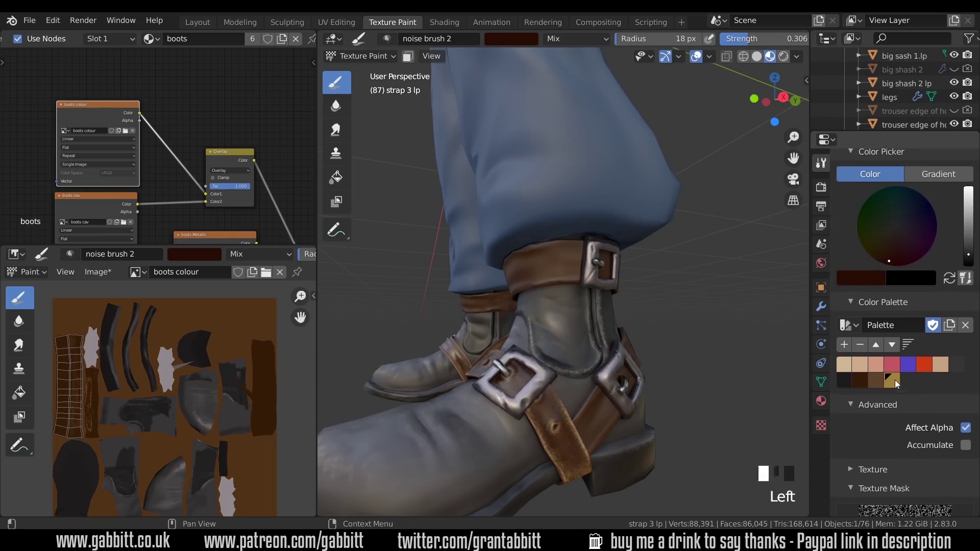
pyautogui.moveTo(521, 346)
pyautogui.keyDown('ctrl'); pyautogui.mouseDown(button='middle')
pyautogui.moveTo(580, 287)
pyautogui.moveTo(632, 266)
pyautogui.moveTo(649, 214)
pyautogui.mouseUp(button='middle'); pyautogui.keyUp('ctrl')
pyautogui.moveTo(556, 286); pyautogui.dragTo(685, 287)
pyautogui.moveTo(638, 285); pyautogui.dragTo(653, 285)
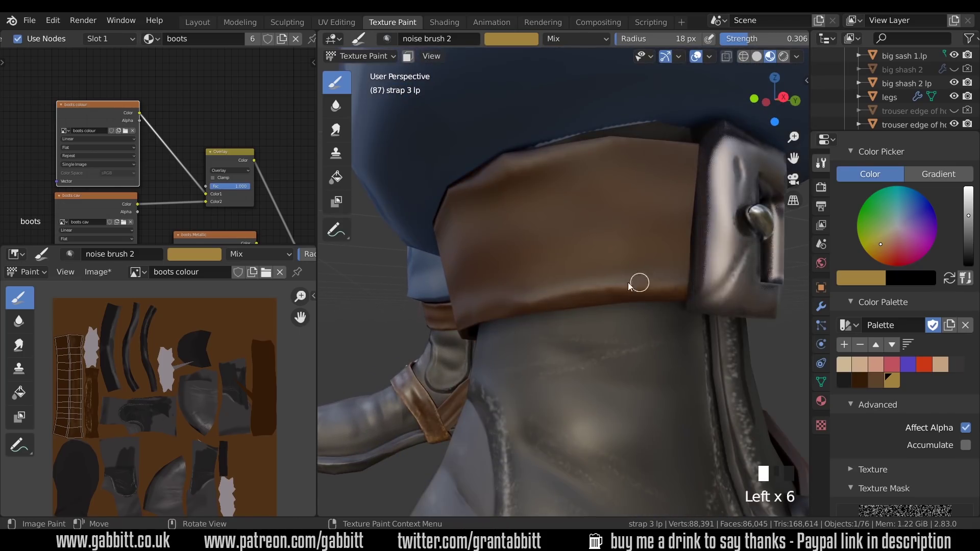
# Raise the brush strength to 0.613 and extend the ochre wear along the whole lower edge of the strap's front.
pyautogui.moveTo(909, 138); pyautogui.dragTo(925, 248, button='middle')
pyautogui.moveTo(925, 248)
pyautogui.mouseDown()
pyautogui.moveTo(933, 246)
pyautogui.moveTo(912, 249)
pyautogui.mouseUp()
pyautogui.click(492, 295)
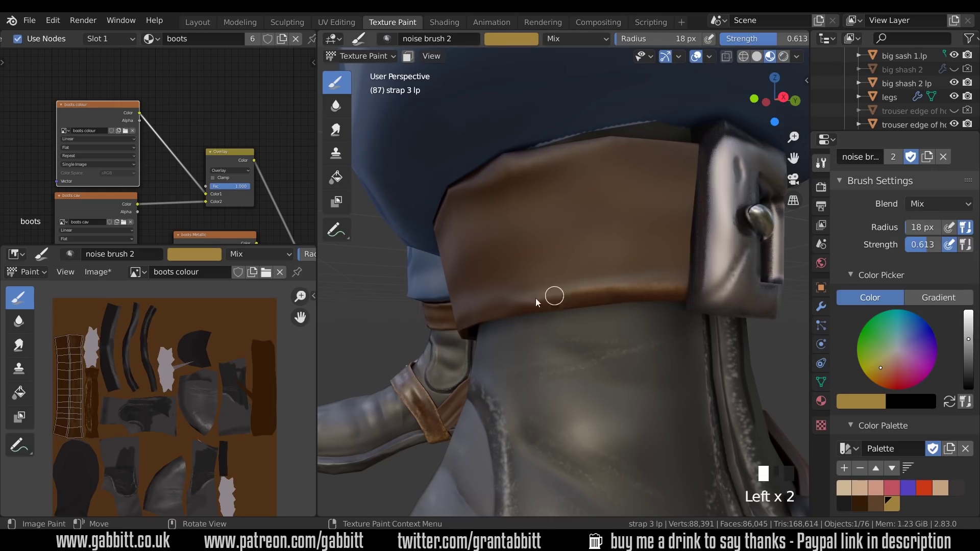
pyautogui.moveTo(492, 295)
pyautogui.mouseDown(button='middle')
pyautogui.moveTo(568, 307)
pyautogui.moveTo(652, 341)
pyautogui.moveTo(623, 365)
pyautogui.moveTo(573, 376)
pyautogui.moveTo(627, 357)
pyautogui.moveTo(575, 325)
pyautogui.moveTo(538, 335)
pyautogui.moveTo(612, 352)
pyautogui.mouseUp(button='middle')
pyautogui.click(538, 334)
pyautogui.moveTo(613, 352)
pyautogui.keyDown('shift'); pyautogui.mouseDown(button='middle')
pyautogui.moveTo(617, 379)
pyautogui.moveTo(648, 357)
pyautogui.mouseUp(button='middle'); pyautogui.keyUp('shift')
pyautogui.moveTo(654, 329); pyautogui.dragTo(589, 335)
# Isolate the ankle straps in local view and bring the strap's upper rim and buckle hole into view.
pyautogui.moveTo(487, 352); pyautogui.dragTo(586, 399, button='middle')
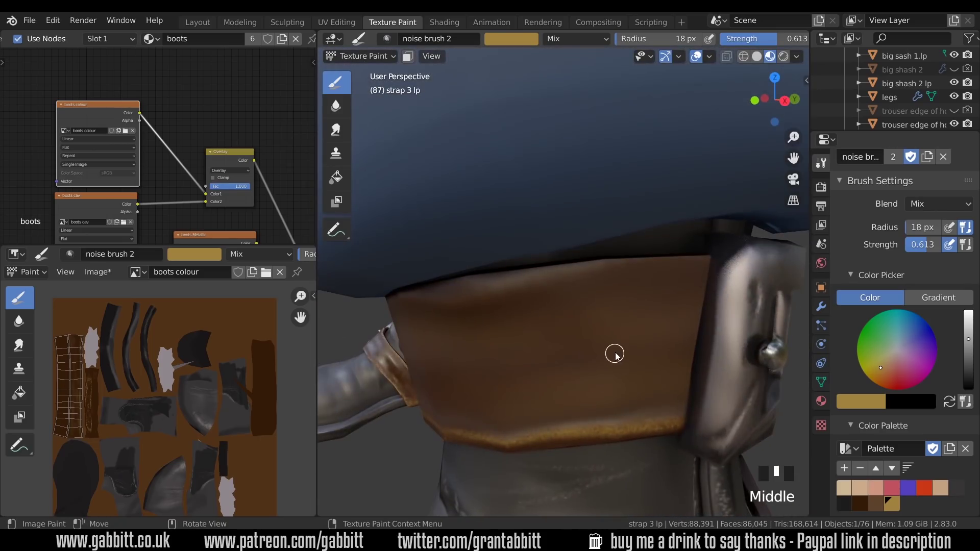
pyautogui.press('KP_Divide')
pyautogui.moveTo(619, 351); pyautogui.dragTo(635, 232, button='middle')
pyautogui.keyDown('alt'); pyautogui.middleClick(545, 313); pyautogui.keyUp('alt')
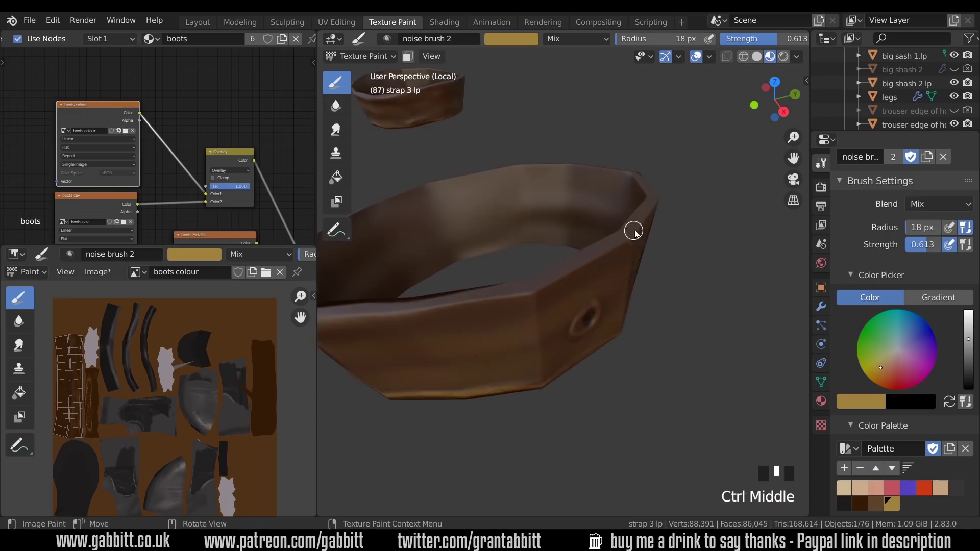
# Paint ochre noise wear along the upper rim of the ankle strap.
pyautogui.moveTo(542, 294)
pyautogui.mouseDown(button='middle')
pyautogui.moveTo(558, 320)
pyautogui.moveTo(598, 320)
pyautogui.mouseUp(button='middle')
pyautogui.keyDown('ctrl'); pyautogui.click(549, 316); pyautogui.keyUp('ctrl')
pyautogui.moveTo(469, 374); pyautogui.dragTo(516, 387, button='middle')
pyautogui.keyDown('shift'); pyautogui.moveTo(515, 388); pyautogui.dragTo(618, 334, button='middle'); pyautogui.keyUp('shift')
pyautogui.moveTo(607, 312); pyautogui.dragTo(541, 362)
pyautogui.moveTo(541, 362); pyautogui.dragTo(435, 420)
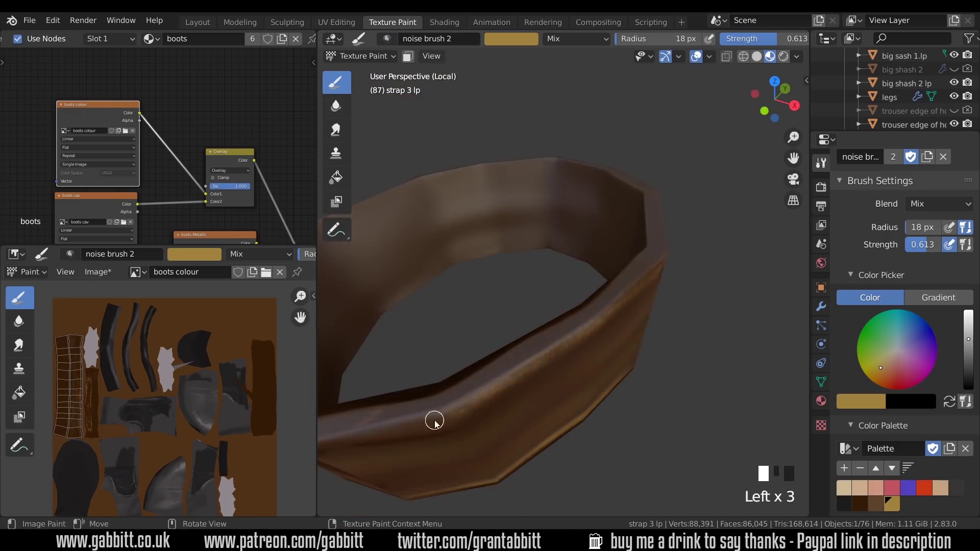
# Continue the ochre wear around the rest of the upper rim and around the strap's middle buckle hole.
pyautogui.moveTo(434, 422)
pyautogui.mouseDown(button='middle')
pyautogui.moveTo(510, 328)
pyautogui.moveTo(527, 347)
pyautogui.moveTo(621, 352)
pyautogui.moveTo(626, 343)
pyautogui.moveTo(596, 332)
pyautogui.moveTo(545, 350)
pyautogui.moveTo(624, 371)
pyautogui.moveTo(479, 357)
pyautogui.moveTo(604, 357)
pyautogui.mouseUp(button='middle')
pyautogui.click(544, 350)
pyautogui.click(479, 356)
pyautogui.moveTo(604, 357)
pyautogui.mouseDown()
pyautogui.moveTo(625, 367)
pyautogui.moveTo(582, 357)
pyautogui.mouseUp()
pyautogui.moveTo(582, 357); pyautogui.dragTo(494, 400, button='middle')
pyautogui.moveTo(494, 400); pyautogui.dragTo(529, 382)
pyautogui.moveTo(528, 382); pyautogui.dragTo(490, 399)
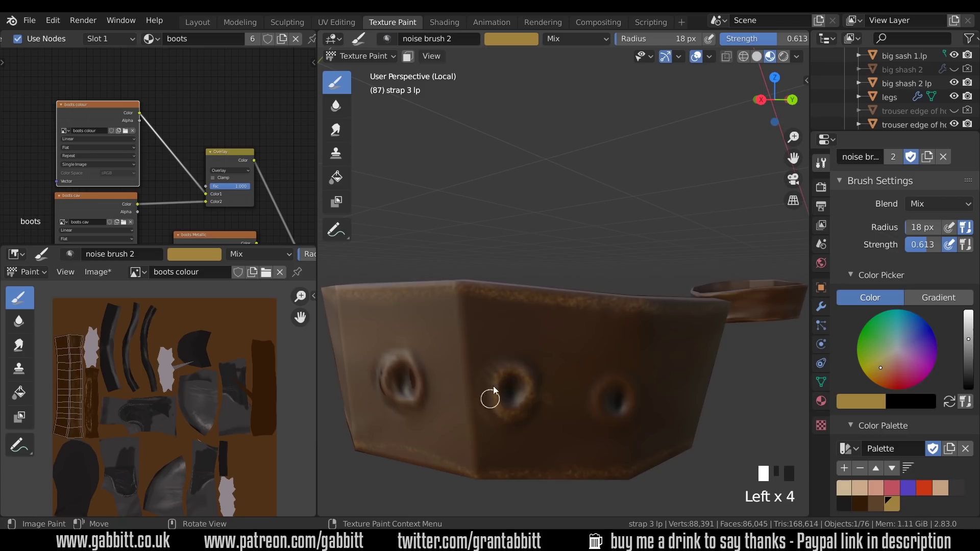
# Paint worn ochre rings around the buckle holes on either side of the middle one.
pyautogui.moveTo(494, 390)
pyautogui.mouseDown(button='middle')
pyautogui.moveTo(549, 396)
pyautogui.moveTo(453, 365)
pyautogui.moveTo(632, 390)
pyautogui.mouseUp(button='middle')
pyautogui.click(453, 365)
pyautogui.click(558, 403)
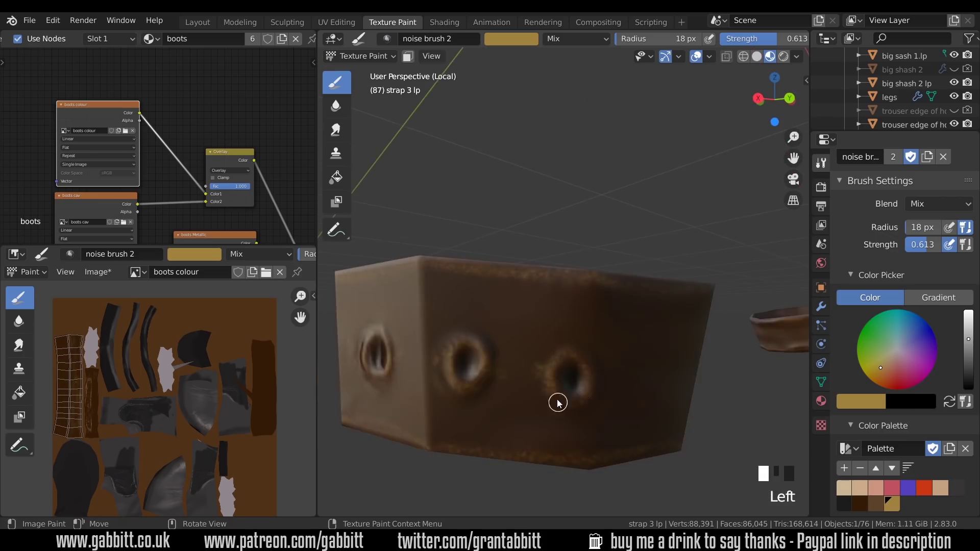
pyautogui.moveTo(558, 402)
pyautogui.mouseDown(button='middle')
pyautogui.moveTo(531, 409)
pyautogui.moveTo(580, 439)
pyautogui.moveTo(636, 414)
pyautogui.mouseUp(button='middle')
pyautogui.click(532, 408)
# Enlarge the brush to 104 px and dab broad ochre colour variation across the strap's plain outer surface.
pyautogui.press('f')
pyautogui.click(648, 344)
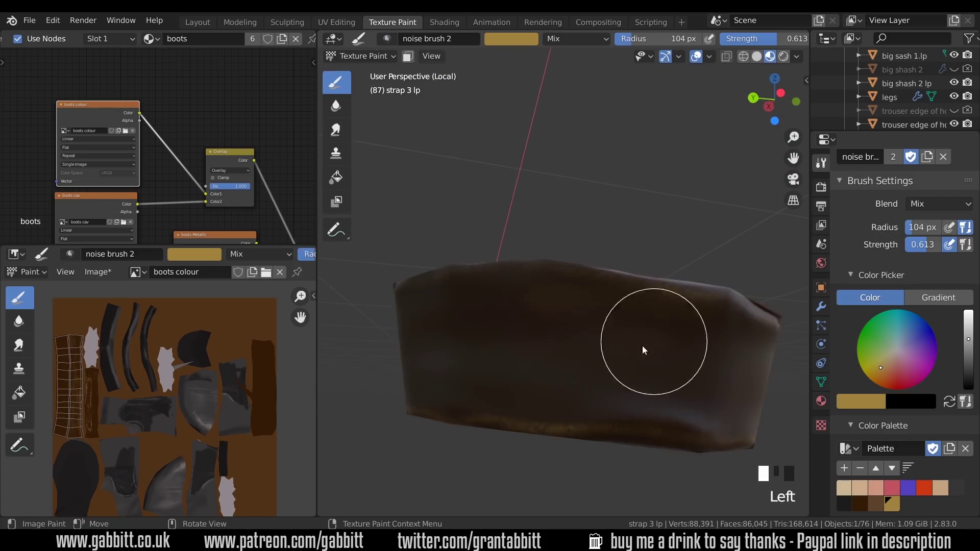
pyautogui.moveTo(642, 345)
pyautogui.mouseDown(button='middle')
pyautogui.moveTo(485, 407)
pyautogui.moveTo(619, 427)
pyautogui.moveTo(657, 422)
pyautogui.moveTo(611, 395)
pyautogui.moveTo(648, 425)
pyautogui.moveTo(674, 408)
pyautogui.moveTo(566, 454)
pyautogui.moveTo(572, 380)
pyautogui.moveTo(561, 456)
pyautogui.mouseUp(button='middle')
pyautogui.click(611, 395)
pyautogui.click(612, 395)
pyautogui.click(649, 358)
pyautogui.click(566, 453)
pyautogui.click(675, 322)
pyautogui.click(626, 341)
pyautogui.click(616, 438)
pyautogui.click(572, 380)
pyautogui.click(571, 380)
pyautogui.click(561, 456)
pyautogui.click(522, 395)
pyautogui.click(522, 395)
pyautogui.keyDown('ctrl'); pyautogui.moveTo(523, 395); pyautogui.dragTo(559, 470, button='middle'); pyautogui.keyUp('ctrl')
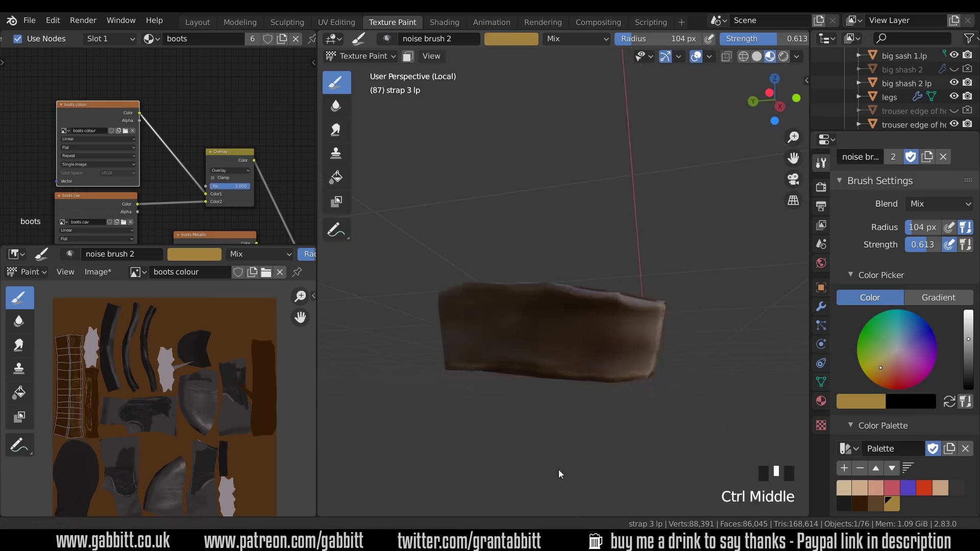
# Leave local view and paint a brighter ochre with a 10 px brush along the strap's lower edge beside the buckle.
pyautogui.press('KP_Divide')
pyautogui.keyDown('ctrl'); pyautogui.moveTo(669, 352); pyautogui.dragTo(686, 311, button='middle'); pyautogui.keyUp('ctrl')
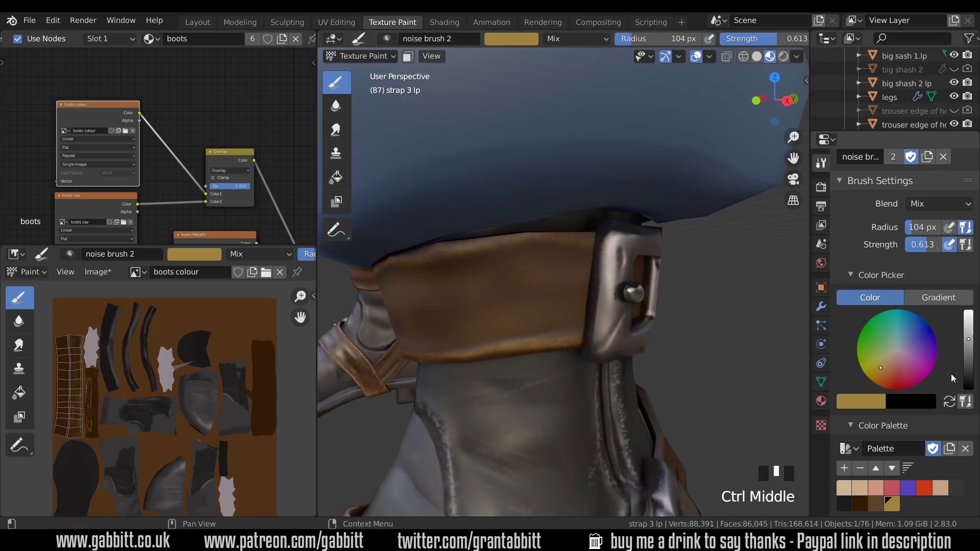
pyautogui.click(970, 330)
pyautogui.press('f')
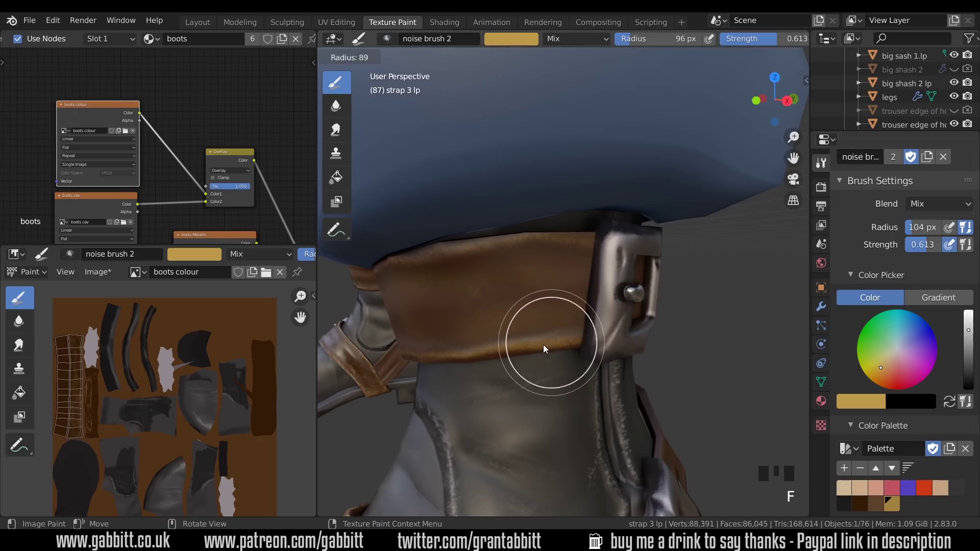
pyautogui.click(503, 342)
pyautogui.moveTo(546, 346); pyautogui.dragTo(545, 323, button='middle')
pyautogui.moveTo(533, 326); pyautogui.dragTo(548, 324)
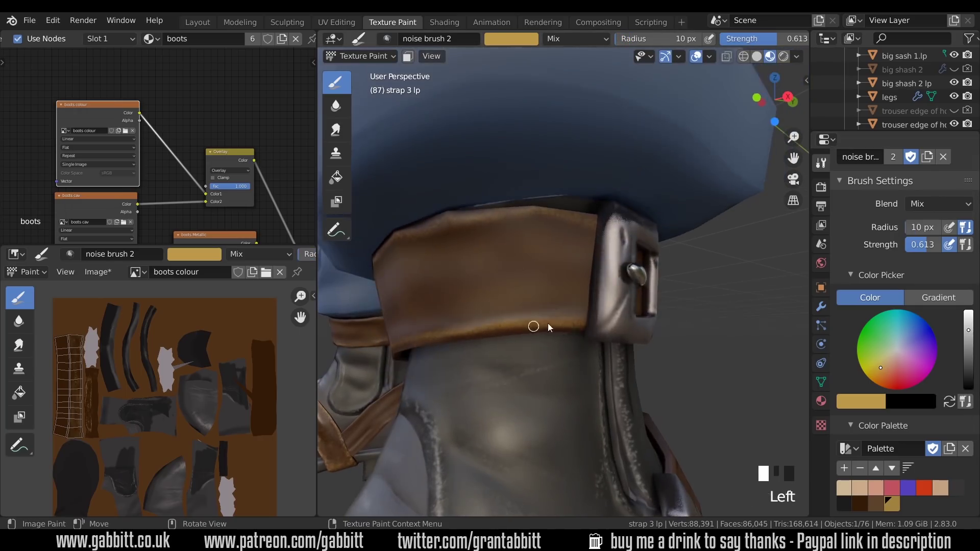
pyautogui.click(551, 325)
pyautogui.click(577, 321)
pyautogui.click(599, 318)
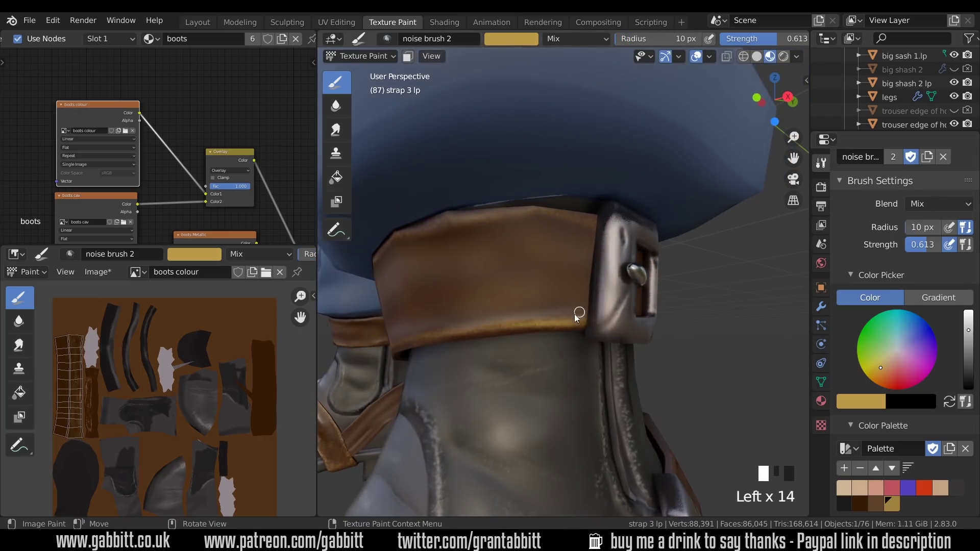
pyautogui.moveTo(578, 313); pyautogui.dragTo(552, 312, button='middle')
pyautogui.click(552, 313)
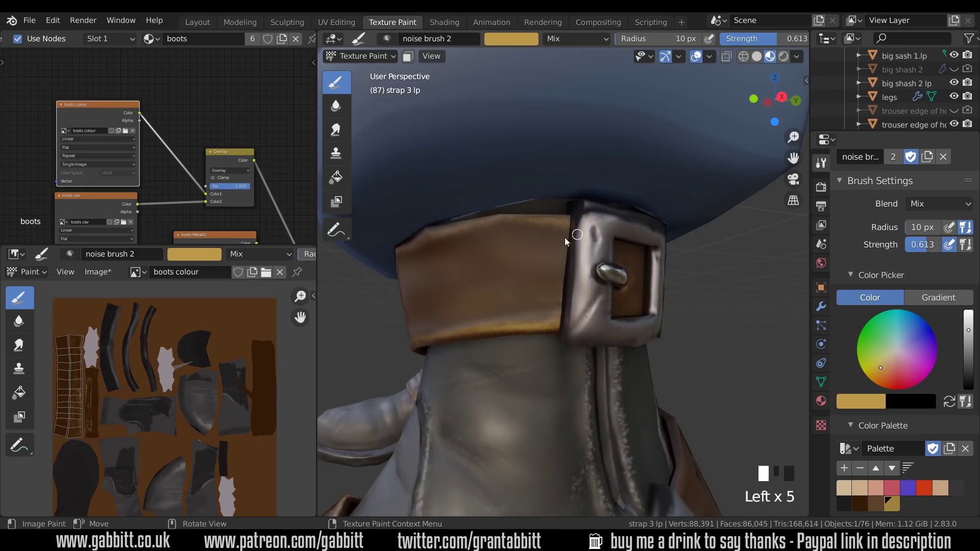
# Add brighter ochre highlights to the strap's upper edge near the buckle and its lower edge further round.
pyautogui.moveTo(546, 245); pyautogui.dragTo(587, 250, button='middle')
pyautogui.click(572, 253)
pyautogui.moveTo(561, 254); pyautogui.dragTo(526, 265)
pyautogui.moveTo(602, 286); pyautogui.dragTo(664, 289, button='middle')
pyautogui.click(493, 350)
pyautogui.moveTo(516, 344); pyautogui.dragTo(586, 335)
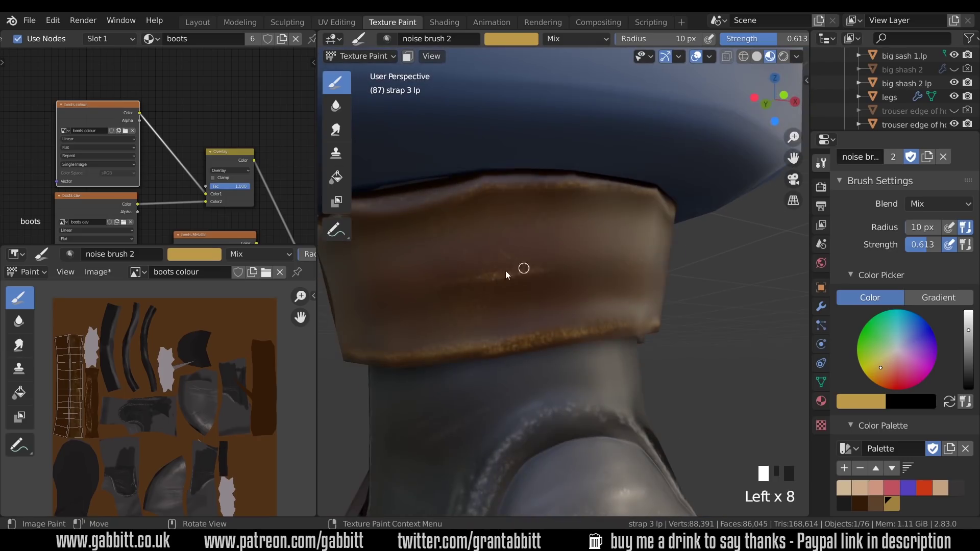
# Extend the brighter ochre highlights along the strap edges around the back of the ankle.
pyautogui.moveTo(505, 270); pyautogui.dragTo(658, 306, button='middle')
pyautogui.click(618, 335)
pyautogui.moveTo(618, 338); pyautogui.dragTo(679, 327, button='middle')
pyautogui.click(764, 302)
pyautogui.moveTo(663, 312); pyautogui.dragTo(576, 319)
pyautogui.moveTo(576, 326); pyautogui.dragTo(612, 336, button='middle')
pyautogui.moveTo(613, 337)
pyautogui.keyDown('shift'); pyautogui.mouseDown(button='middle')
pyautogui.moveTo(630, 372)
pyautogui.moveTo(545, 372)
pyautogui.moveTo(626, 287)
pyautogui.moveTo(567, 346)
pyautogui.mouseUp(button='middle'); pyautogui.keyUp('shift')
# Paint brighter ochre wear around the buckle holes and touch up the strap edge on the other side.
pyautogui.click(567, 346)
pyautogui.click(507, 319)
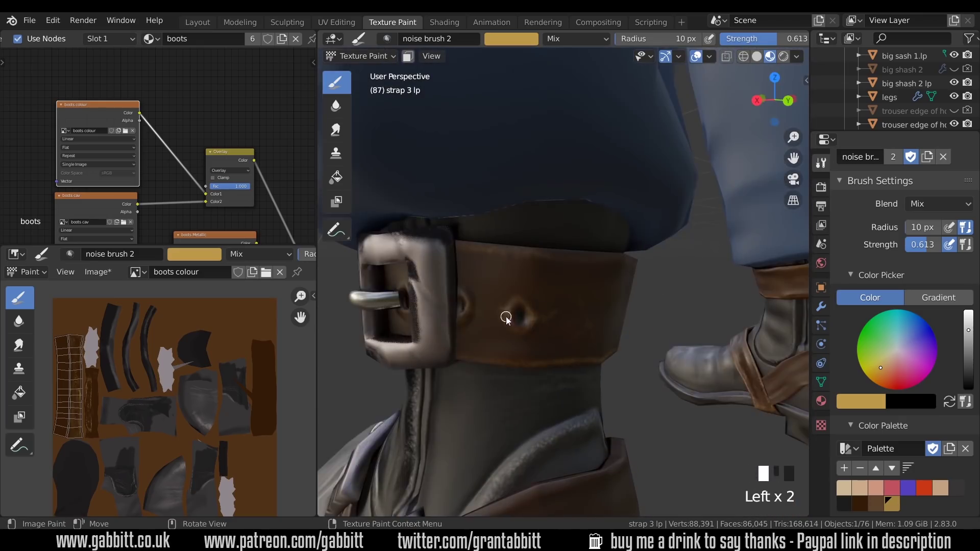
pyautogui.click(497, 315)
pyautogui.moveTo(496, 314); pyautogui.dragTo(546, 312, button='middle')
pyautogui.moveTo(450, 306); pyautogui.dragTo(468, 311)
pyautogui.moveTo(468, 310)
pyautogui.mouseDown(button='middle')
pyautogui.moveTo(495, 350)
pyautogui.moveTo(531, 347)
pyautogui.mouseUp(button='middle')
pyautogui.keyDown('ctrl'); pyautogui.moveTo(531, 348); pyautogui.dragTo(597, 402, button='middle'); pyautogui.keyUp('ctrl')
pyautogui.moveTo(598, 403)
pyautogui.keyDown('shift'); pyautogui.mouseDown(button='middle')
pyautogui.moveTo(632, 380)
pyautogui.moveTo(648, 314)
pyautogui.moveTo(641, 263)
pyautogui.mouseUp(button='middle'); pyautogui.keyUp('shift')
pyautogui.click(641, 264)
pyautogui.click(641, 264)
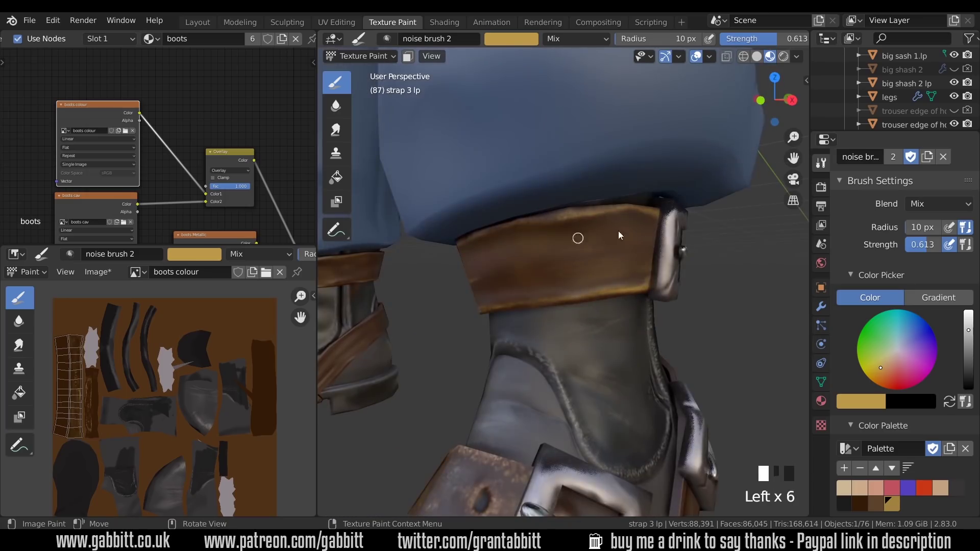
# Lower the brush strength to 0.161 and dab soft ochre variation on the strap, reducing the radius to 19 px.
pyautogui.moveTo(576, 285); pyautogui.dragTo(594, 293, button='middle')
pyautogui.press('f')
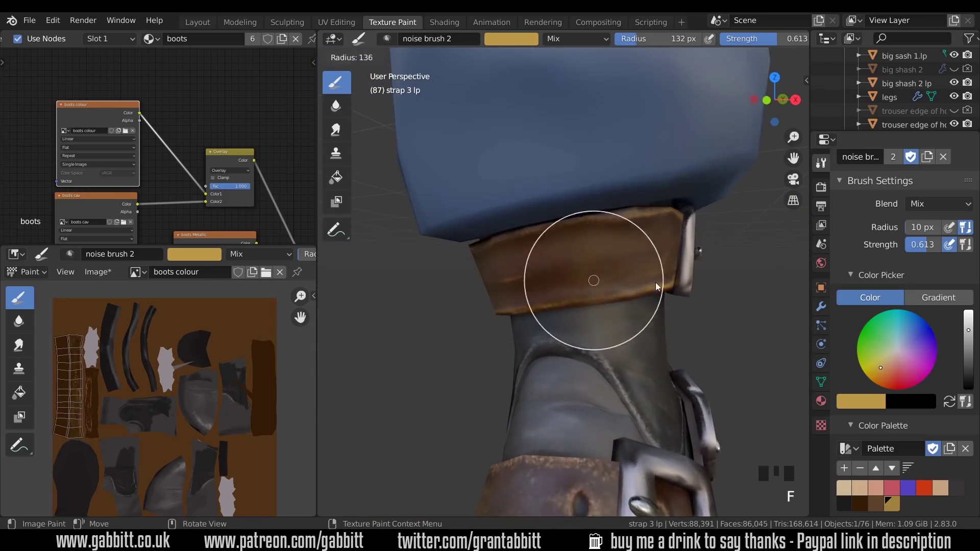
pyautogui.click(658, 285)
pyautogui.moveTo(926, 247); pyautogui.dragTo(872, 256)
pyautogui.click(622, 284)
pyautogui.moveTo(622, 284); pyautogui.dragTo(645, 302, button='middle')
pyautogui.press('f')
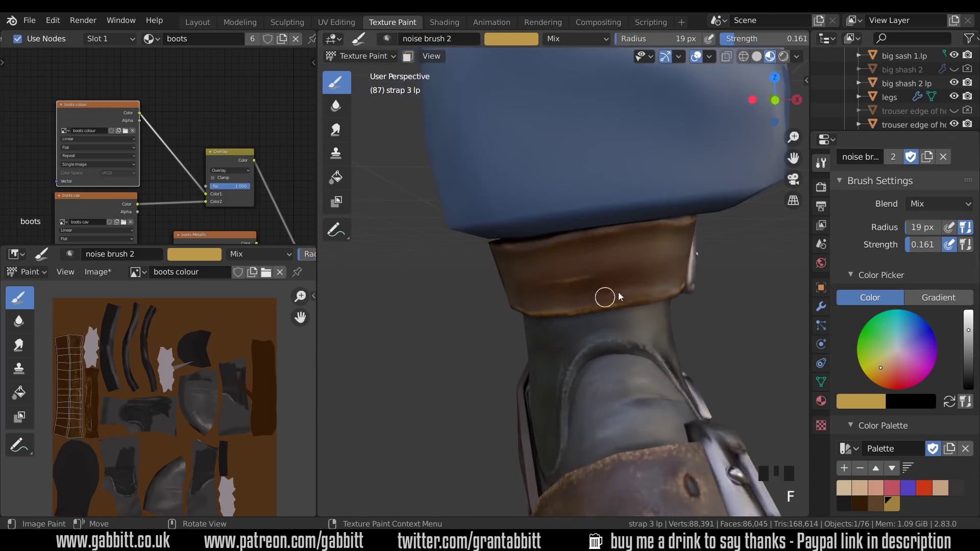
pyautogui.click(616, 297)
# Vary the ochre's brightness between soft dabs on the strap, ending on a lighter ochre.
pyautogui.moveTo(968, 330); pyautogui.dragTo(968, 339)
pyautogui.click(643, 291)
pyautogui.moveTo(644, 291)
pyautogui.mouseDown(button='middle')
pyautogui.moveTo(702, 316)
pyautogui.moveTo(644, 301)
pyautogui.mouseUp(button='middle')
pyautogui.click(628, 302)
pyautogui.moveTo(969, 339); pyautogui.dragTo(969, 357)
pyautogui.moveTo(628, 307)
pyautogui.mouseDown(button='middle')
pyautogui.moveTo(579, 326)
pyautogui.moveTo(556, 312)
pyautogui.mouseUp(button='middle')
pyautogui.moveTo(968, 356); pyautogui.dragTo(968, 315)
pyautogui.moveTo(633, 286)
pyautogui.mouseDown(button='middle')
pyautogui.moveTo(585, 284)
pyautogui.moveTo(674, 311)
pyautogui.moveTo(636, 420)
pyautogui.moveTo(651, 312)
pyautogui.moveTo(706, 277)
pyautogui.moveTo(669, 299)
pyautogui.moveTo(624, 302)
pyautogui.moveTo(663, 295)
pyautogui.moveTo(555, 404)
pyautogui.moveTo(707, 375)
pyautogui.moveTo(650, 344)
pyautogui.moveTo(647, 324)
pyautogui.moveTo(672, 296)
pyautogui.mouseUp(button='middle')
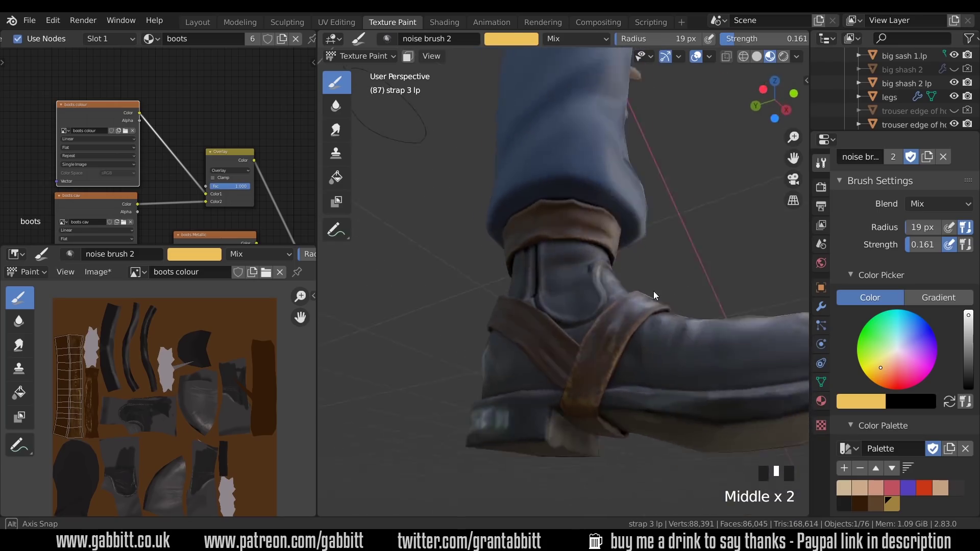
# Make boots Roughness the active texture slot and select its image node in the boots material.
pyautogui.moveTo(654, 295); pyautogui.dragTo(541, 305, button='middle')
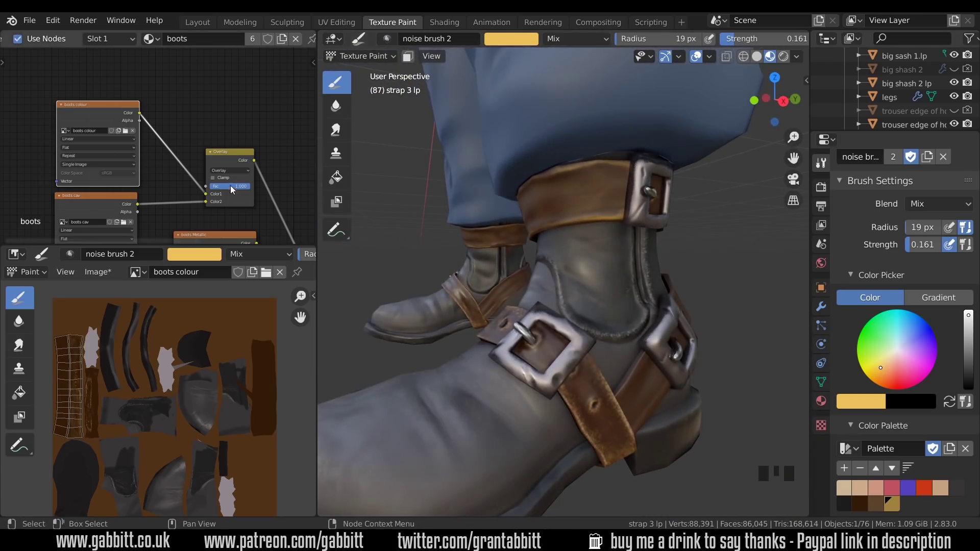
pyautogui.moveTo(255, 230); pyautogui.dragTo(241, 133, button='middle')
pyautogui.moveTo(247, 184); pyautogui.dragTo(240, 123, button='middle')
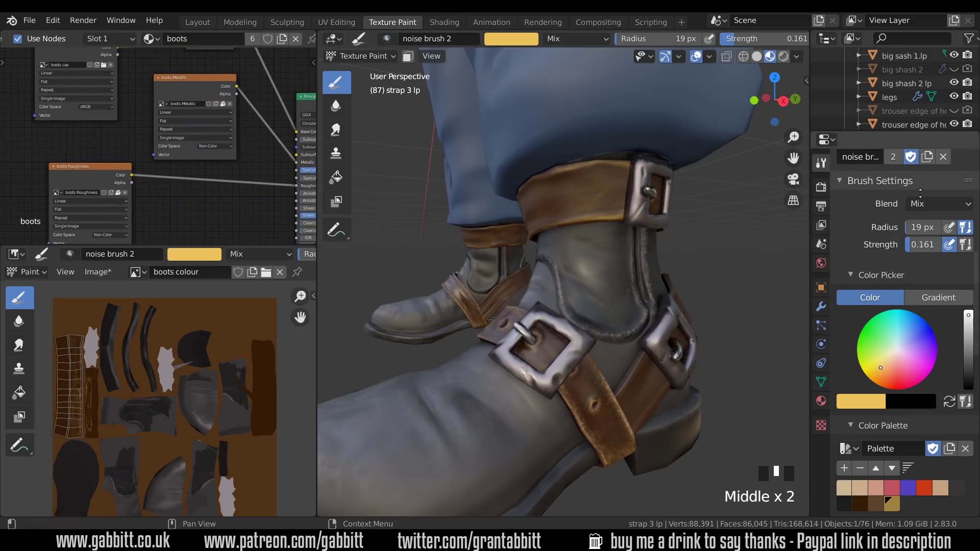
pyautogui.moveTo(924, 184); pyautogui.dragTo(922, 511, button='middle')
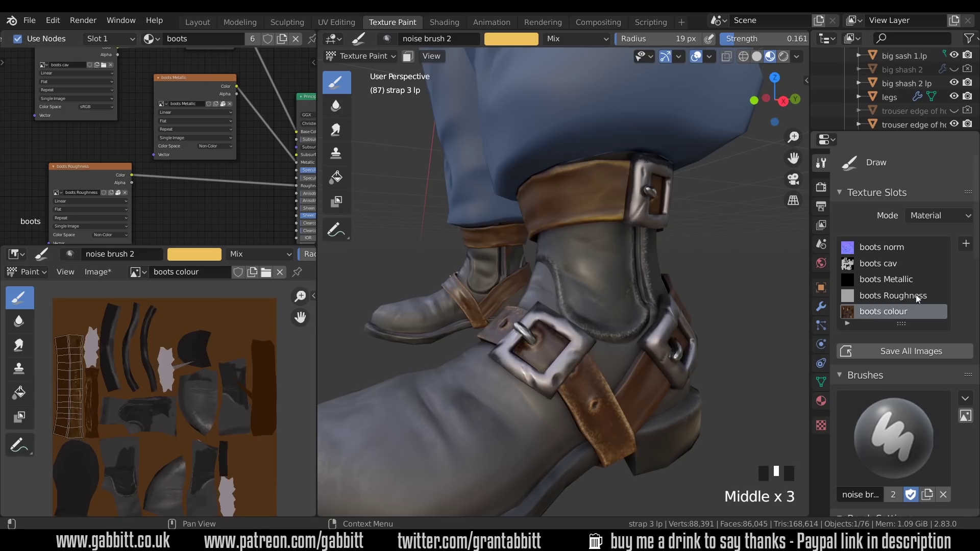
pyautogui.click(917, 295)
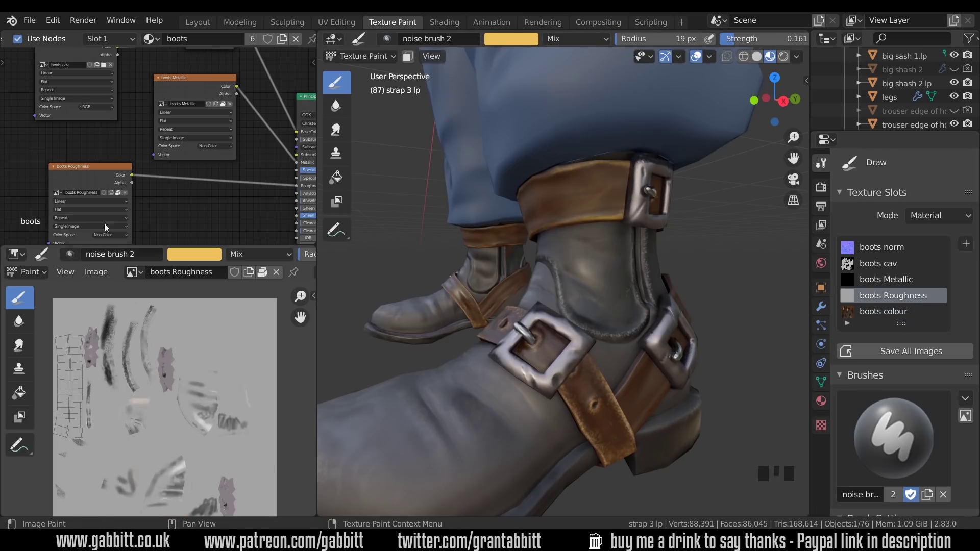
pyautogui.click(86, 169)
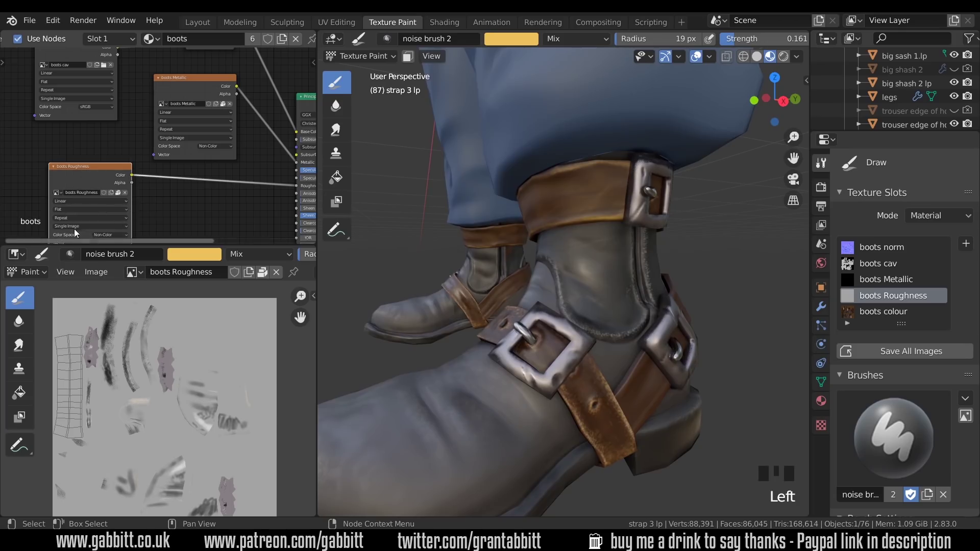
# Change the brush colour to a neutral dark grey for painting roughness.
pyautogui.moveTo(552, 209); pyautogui.dragTo(591, 207, button='middle')
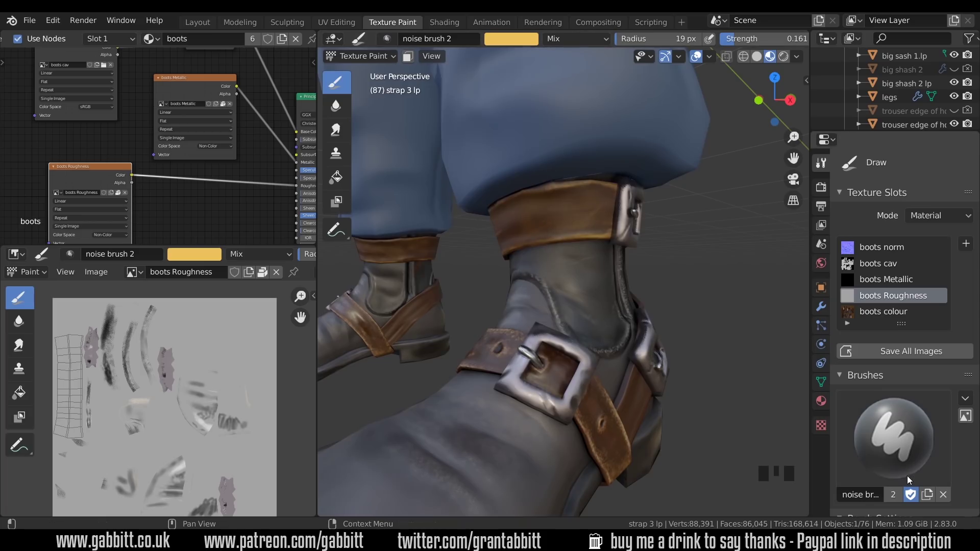
pyautogui.moveTo(906, 478); pyautogui.dragTo(916, 209, button='middle')
pyautogui.moveTo(924, 444); pyautogui.dragTo(926, 355, button='middle')
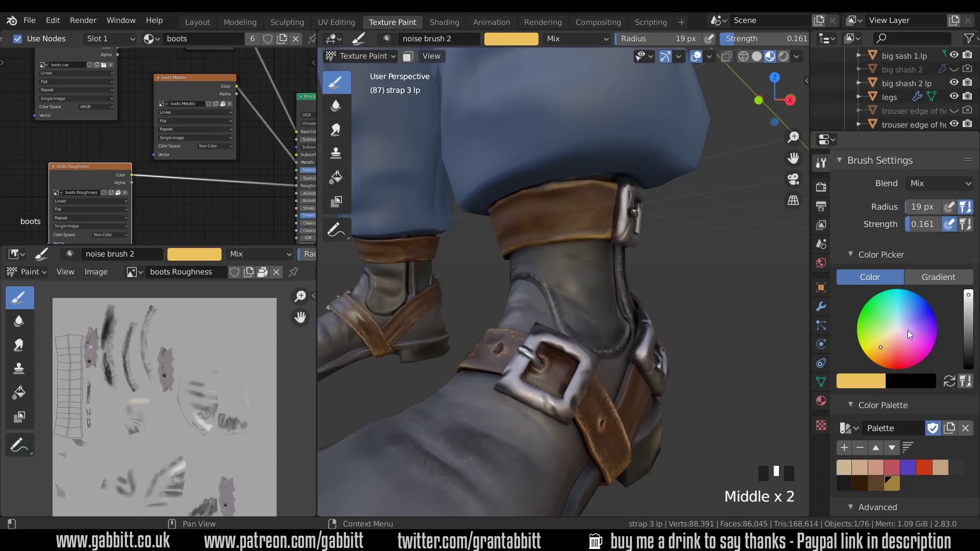
pyautogui.click(898, 330)
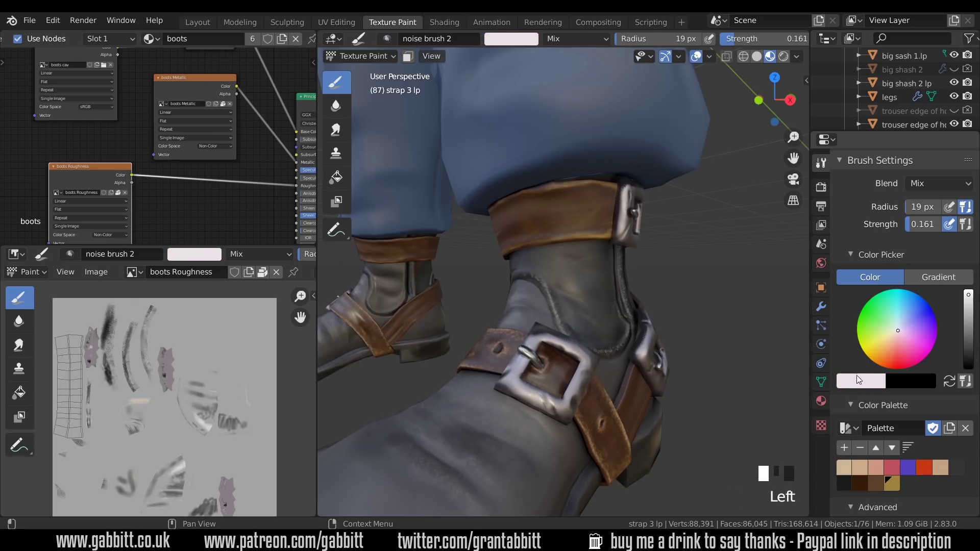
pyautogui.click(862, 380)
pyautogui.moveTo(753, 344); pyautogui.dragTo(740, 343)
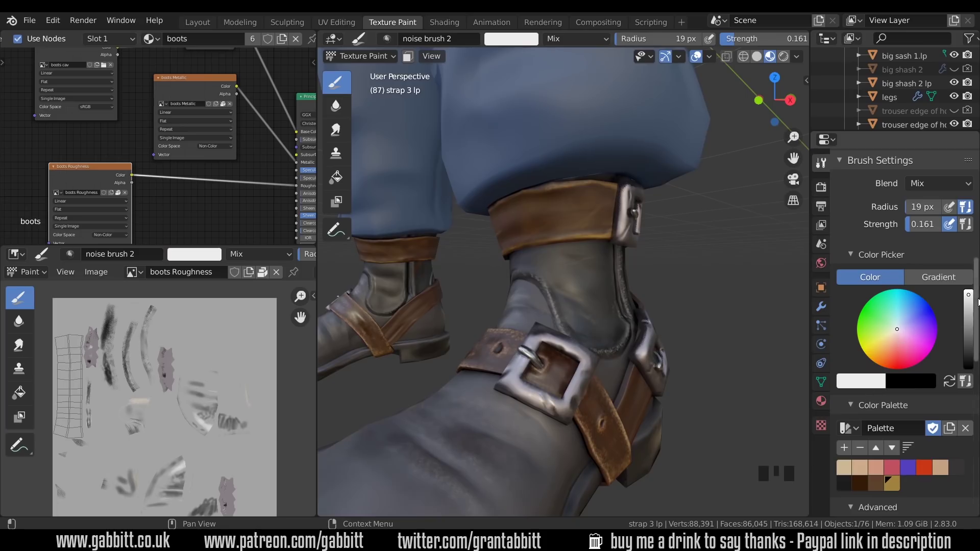
pyautogui.moveTo(968, 297); pyautogui.dragTo(969, 352)
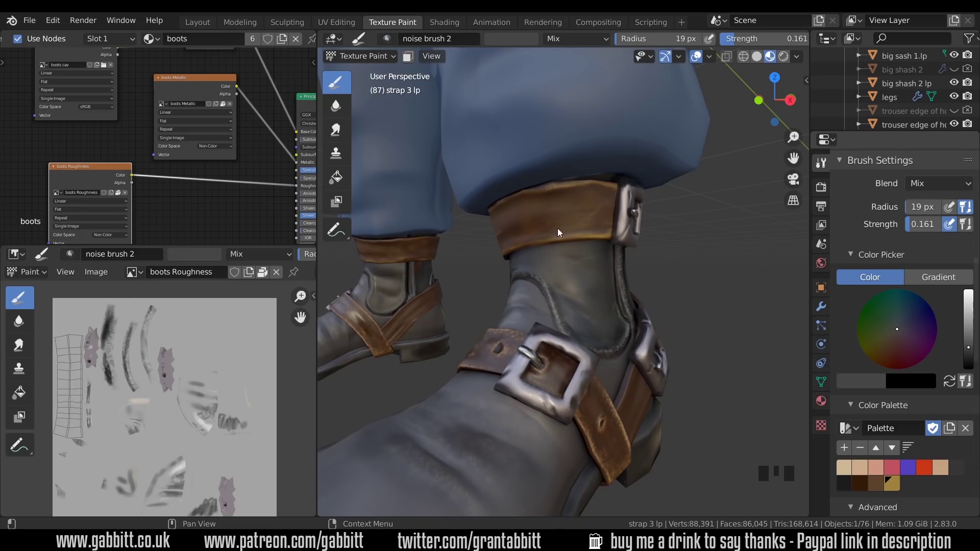
# Paint faint dark grey strokes on the boots Roughness map across the ankle strap's faces.
pyautogui.moveTo(565, 213)
pyautogui.mouseDown(button='middle')
pyautogui.moveTo(590, 266)
pyautogui.moveTo(606, 231)
pyautogui.moveTo(645, 251)
pyautogui.moveTo(572, 225)
pyautogui.moveTo(600, 254)
pyautogui.mouseUp(button='middle')
pyautogui.click(606, 231)
pyautogui.click(572, 224)
pyautogui.click(604, 237)
pyautogui.click(576, 227)
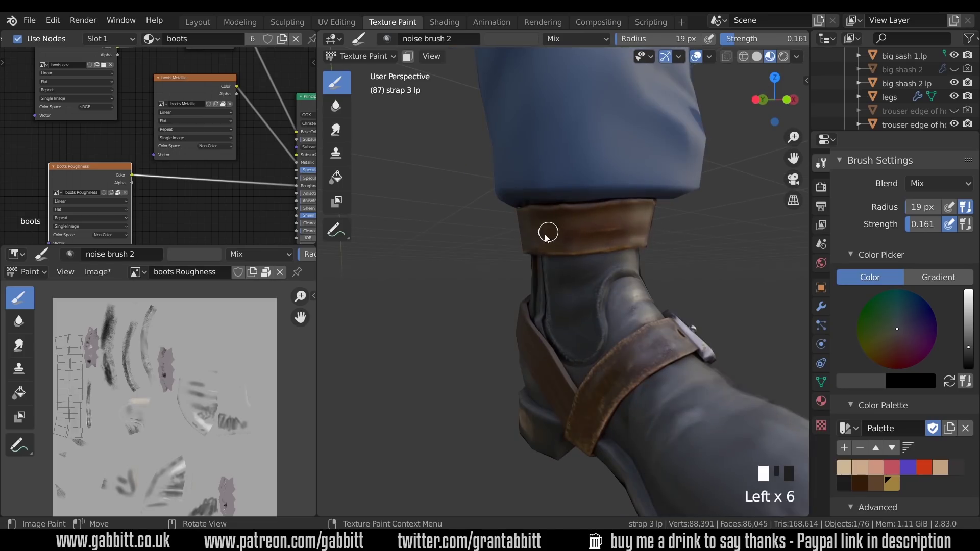
pyautogui.moveTo(545, 235)
pyautogui.mouseDown(button='middle')
pyautogui.moveTo(643, 247)
pyautogui.moveTo(623, 234)
pyautogui.mouseUp(button='middle')
pyautogui.click(622, 235)
# Raise the brush strength to 0.645 and paint stronger shine onto the strap's roughness map.
pyautogui.moveTo(911, 225); pyautogui.dragTo(923, 225)
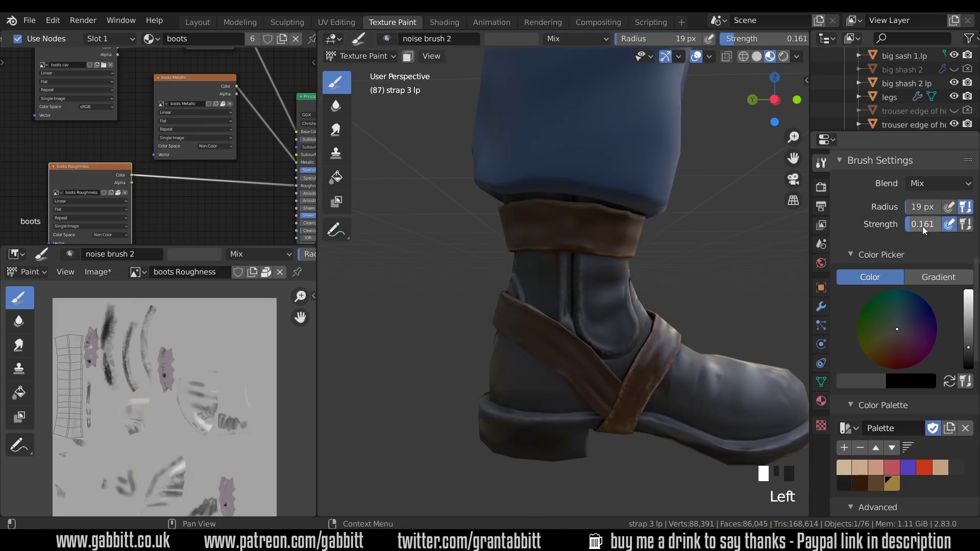
pyautogui.moveTo(648, 248)
pyautogui.mouseDown(button='middle')
pyautogui.moveTo(544, 245)
pyautogui.moveTo(594, 230)
pyautogui.moveTo(586, 253)
pyautogui.moveTo(602, 249)
pyautogui.mouseUp(button='middle')
pyautogui.click(544, 245)
pyautogui.click(593, 230)
pyautogui.click(518, 241)
pyautogui.moveTo(517, 241)
pyautogui.mouseDown(button='middle')
pyautogui.moveTo(657, 246)
pyautogui.moveTo(703, 228)
pyautogui.moveTo(703, 237)
pyautogui.moveTo(752, 201)
pyautogui.moveTo(691, 185)
pyautogui.moveTo(607, 207)
pyautogui.moveTo(565, 240)
pyautogui.moveTo(690, 233)
pyautogui.moveTo(688, 215)
pyautogui.moveTo(553, 261)
pyautogui.moveTo(638, 225)
pyautogui.moveTo(615, 221)
pyautogui.mouseUp(button='middle')
# Reduce the brush radius to 10 px and paint narrow dark grey streaks across the strap's middle.
pyautogui.press('f')
pyautogui.click(610, 216)
pyautogui.moveTo(609, 214); pyautogui.dragTo(614, 214)
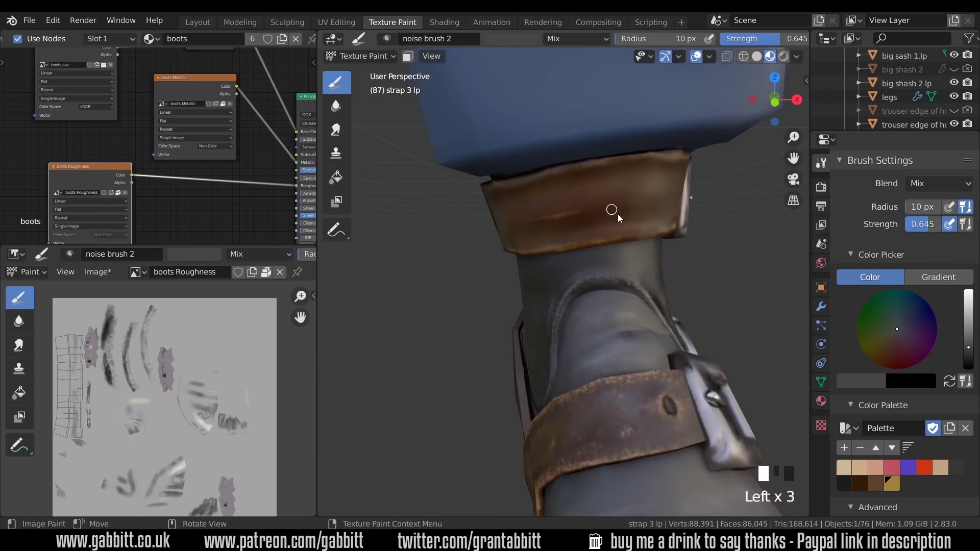
pyautogui.moveTo(614, 214)
pyautogui.mouseDown(button='middle')
pyautogui.moveTo(678, 186)
pyautogui.moveTo(619, 206)
pyautogui.moveTo(608, 198)
pyautogui.moveTo(623, 210)
pyautogui.mouseUp(button='middle')
pyautogui.click(618, 206)
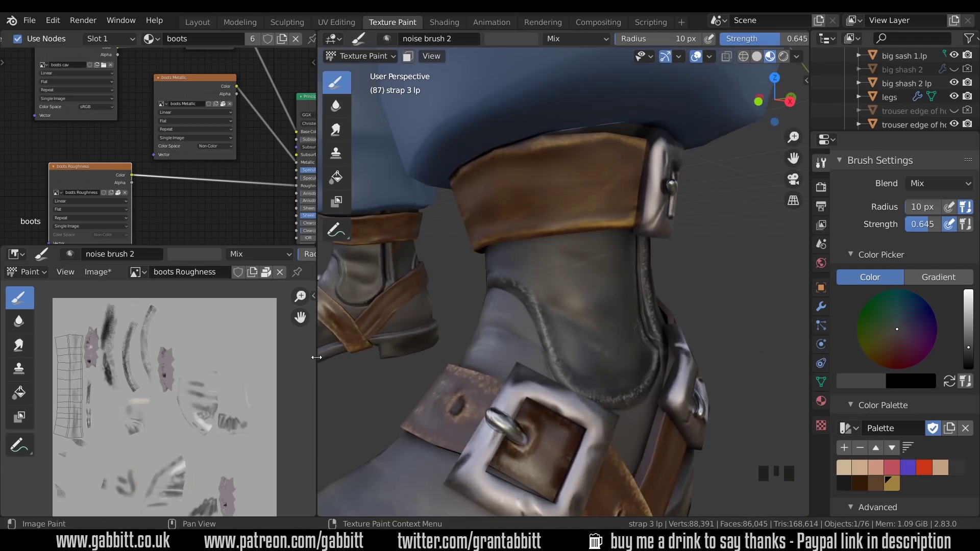
# Preview the boots Roughness map alone on the model, examine the straps, and restore the full Principled BSDF material.
pyautogui.keyDown('ctrl'); pyautogui.keyDown('shift'); pyautogui.click(84, 170); pyautogui.keyUp('shift'); pyautogui.keyUp('ctrl')
pyautogui.moveTo(620, 230); pyautogui.dragTo(611, 195, button='middle')
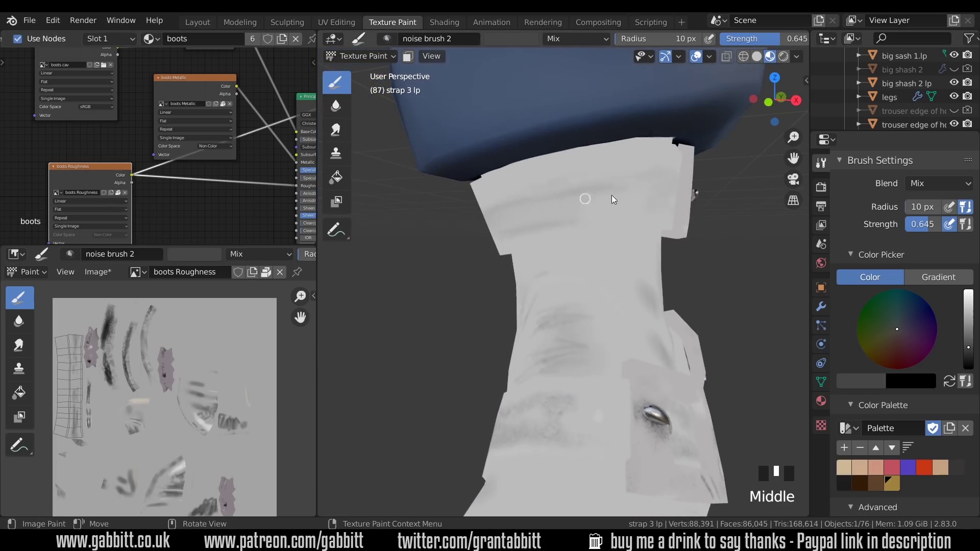
pyautogui.moveTo(706, 208); pyautogui.dragTo(532, 397, button='middle')
pyautogui.click(572, 444)
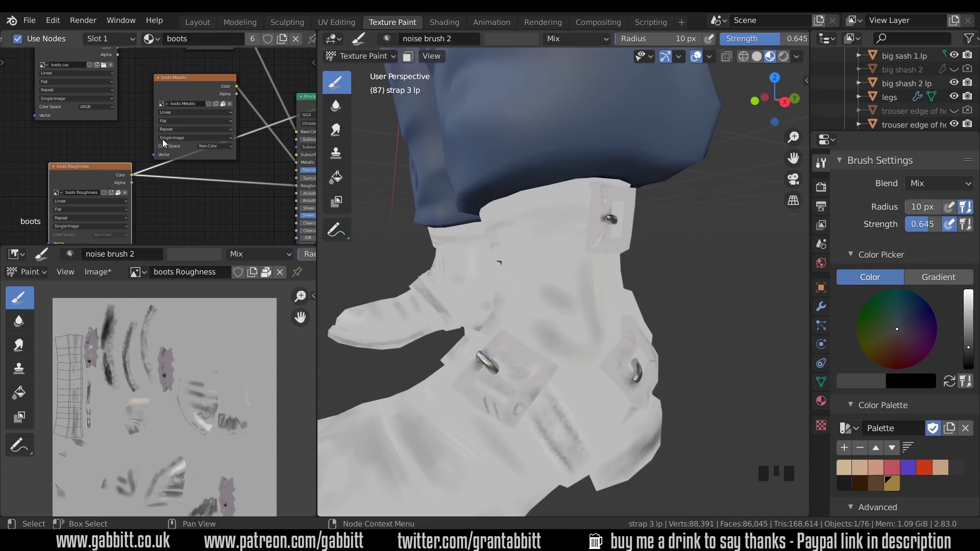
pyautogui.moveTo(162, 139); pyautogui.dragTo(213, 100, button='middle')
pyautogui.keyDown('ctrl'); pyautogui.keyDown('shift'); pyautogui.click(213, 100); pyautogui.keyUp('shift'); pyautogui.keyUp('ctrl')
# Raise the brush strength to 0.742 and the radius to 33 px, and paint dark grey roughness onto the strap.
pyautogui.keyDown('ctrl'); pyautogui.moveTo(554, 278); pyautogui.dragTo(590, 237, button='middle'); pyautogui.keyUp('ctrl')
pyautogui.click(546, 180)
pyautogui.click(547, 179)
pyautogui.click(546, 180)
pyautogui.moveTo(919, 224); pyautogui.dragTo(923, 225)
pyautogui.press('f')
pyautogui.click(574, 242)
pyautogui.moveTo(575, 242); pyautogui.dragTo(596, 242, button='middle')
pyautogui.click(541, 197)
pyautogui.click(541, 197)
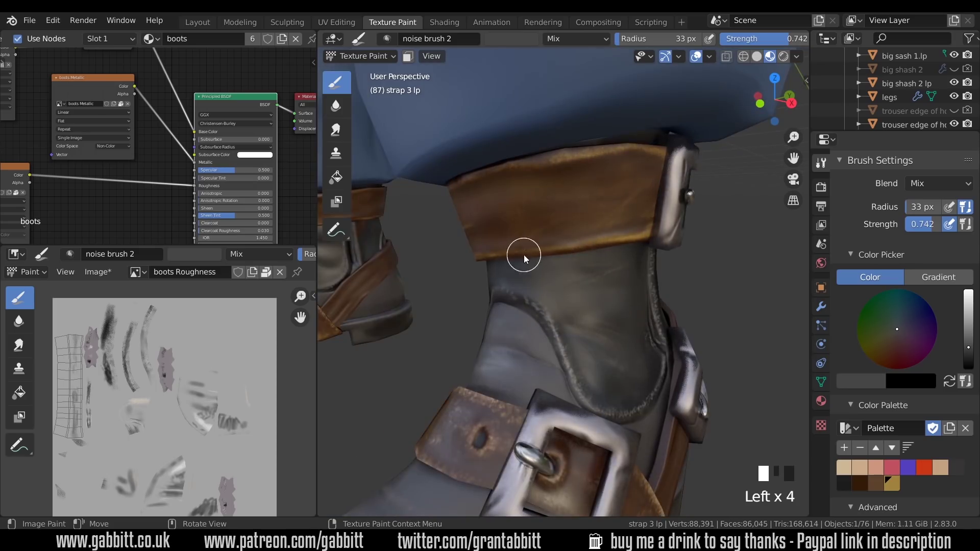
# Darken the grey further and dab glossier patches around the ankle strap's roughness map.
pyautogui.moveTo(968, 348); pyautogui.dragTo(968, 360)
pyautogui.moveTo(473, 242); pyautogui.dragTo(552, 230, button='middle')
pyautogui.click(673, 197)
pyautogui.click(674, 197)
pyautogui.moveTo(674, 197); pyautogui.dragTo(751, 200, button='middle')
pyautogui.click(626, 201)
pyautogui.moveTo(602, 247)
pyautogui.mouseDown(button='middle')
pyautogui.moveTo(634, 253)
pyautogui.moveTo(560, 199)
pyautogui.moveTo(588, 197)
pyautogui.moveTo(572, 164)
pyautogui.moveTo(580, 231)
pyautogui.mouseUp(button='middle')
pyautogui.click(569, 194)
pyautogui.click(589, 197)
pyautogui.click(589, 197)
pyautogui.click(571, 164)
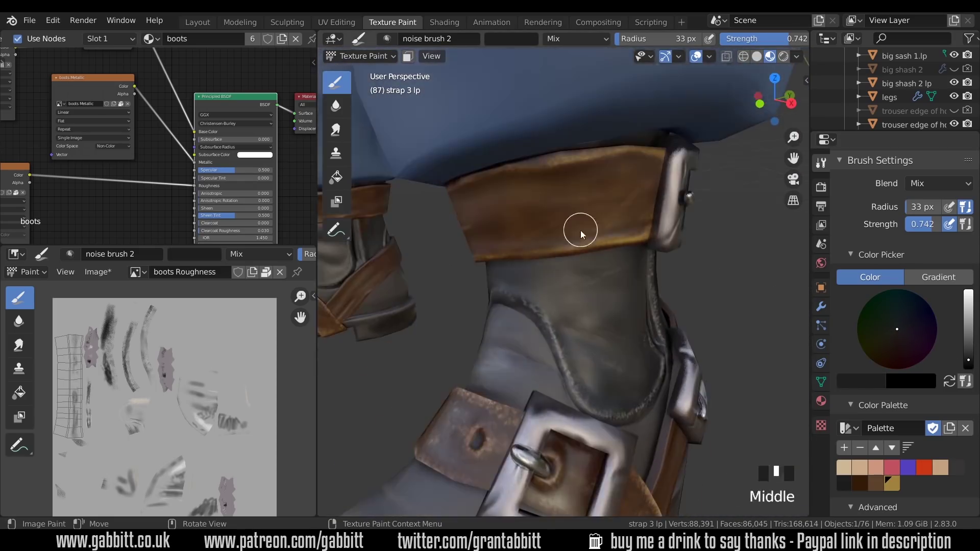
# Shrink the brush to 5 px and paint fine glossy streaks on the strap beside the buckle.
pyautogui.press('f')
pyautogui.click(566, 230)
pyautogui.moveTo(587, 217); pyautogui.dragTo(560, 221)
pyautogui.click(560, 221)
pyautogui.moveTo(613, 231)
pyautogui.mouseDown(button='middle')
pyautogui.moveTo(646, 241)
pyautogui.moveTo(700, 225)
pyautogui.mouseUp(button='middle')
pyautogui.click(634, 199)
pyautogui.moveTo(633, 214)
pyautogui.mouseDown(button='middle')
pyautogui.moveTo(670, 230)
pyautogui.moveTo(611, 307)
pyautogui.moveTo(558, 316)
pyautogui.moveTo(545, 305)
pyautogui.moveTo(544, 320)
pyautogui.mouseUp(button='middle')
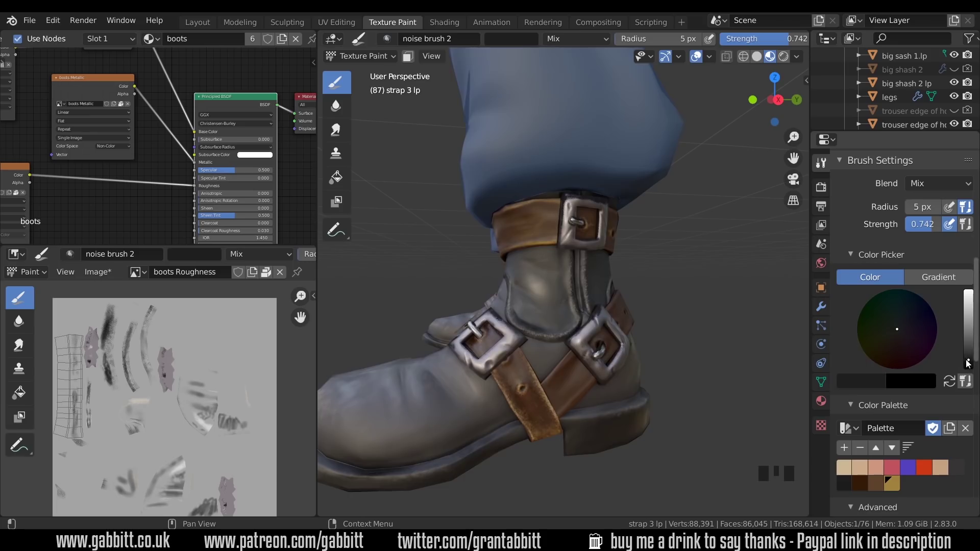
# Set the roughness brush to near-white with a 22 px radius, and paint matte wear along the ankle strap's lower edge by the buckle.
pyautogui.moveTo(968, 363); pyautogui.dragTo(971, 298)
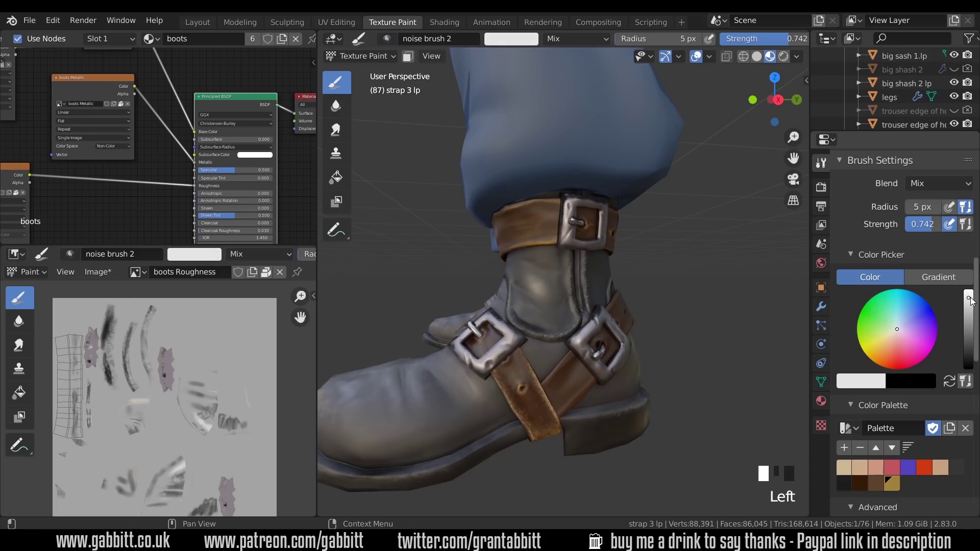
pyautogui.keyDown('ctrl'); pyautogui.moveTo(554, 269); pyautogui.dragTo(566, 224, button='middle'); pyautogui.keyUp('ctrl')
pyautogui.keyDown('shift'); pyautogui.moveTo(566, 224); pyautogui.dragTo(592, 298, button='middle'); pyautogui.keyUp('shift')
pyautogui.keyDown('ctrl'); pyautogui.moveTo(592, 298); pyautogui.dragTo(584, 262, button='middle'); pyautogui.keyUp('ctrl')
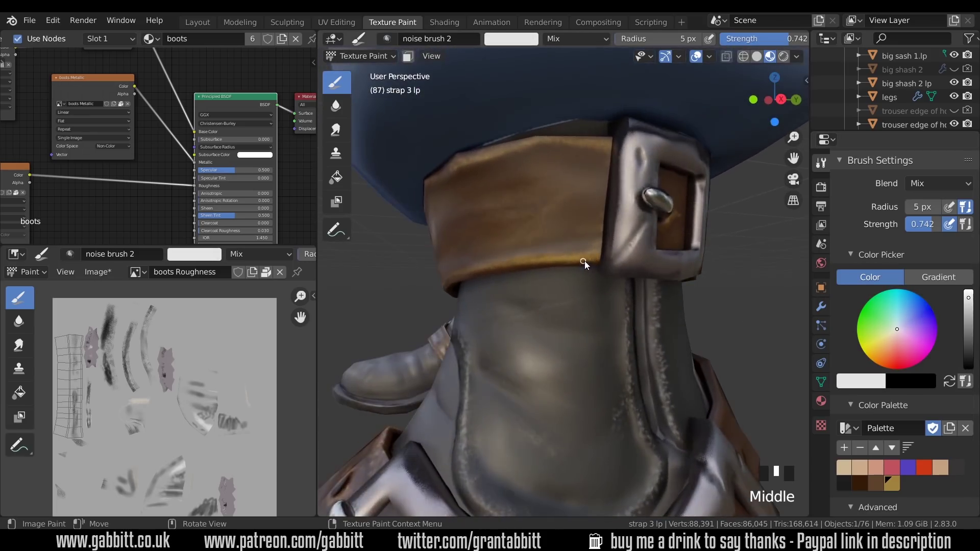
pyautogui.press('f')
pyautogui.click(599, 261)
pyautogui.moveTo(604, 258); pyautogui.dragTo(534, 261)
pyautogui.moveTo(603, 259); pyautogui.dragTo(504, 266)
# Raise the brush strength to 0.935 and extend the matte wear along the strap's lower edge around the ankle.
pyautogui.moveTo(932, 225); pyautogui.dragTo(946, 226)
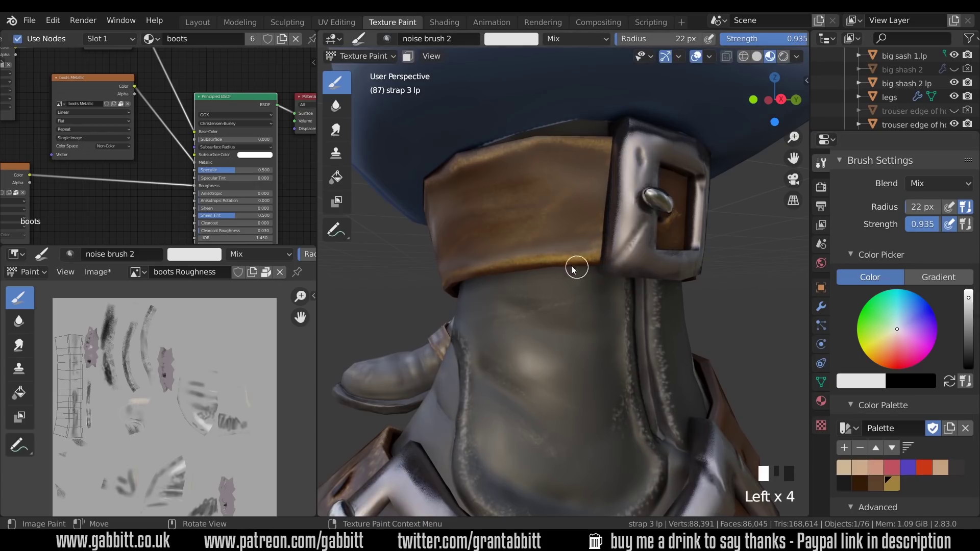
pyautogui.moveTo(530, 262); pyautogui.dragTo(607, 243, button='middle')
pyautogui.click(526, 229)
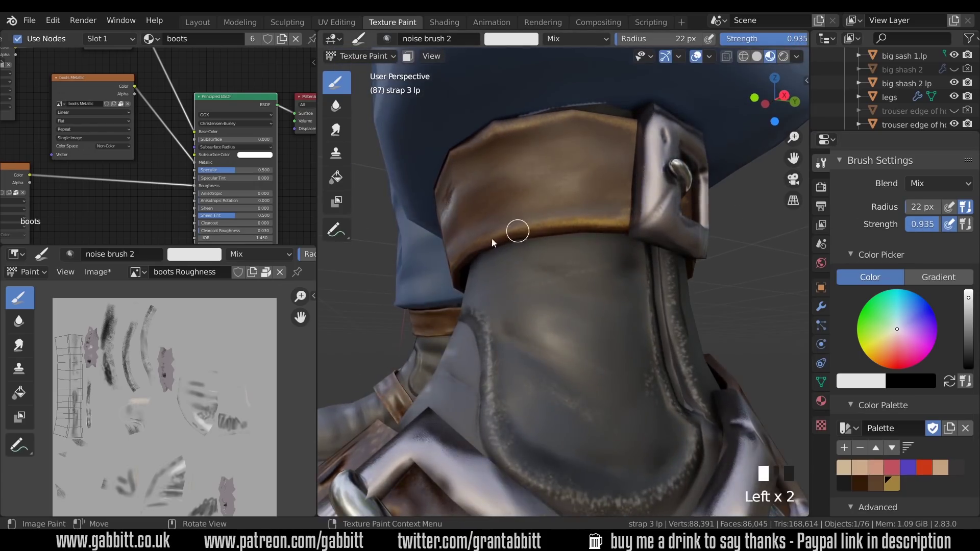
pyautogui.moveTo(493, 240); pyautogui.dragTo(606, 262, button='middle')
pyautogui.click(567, 233)
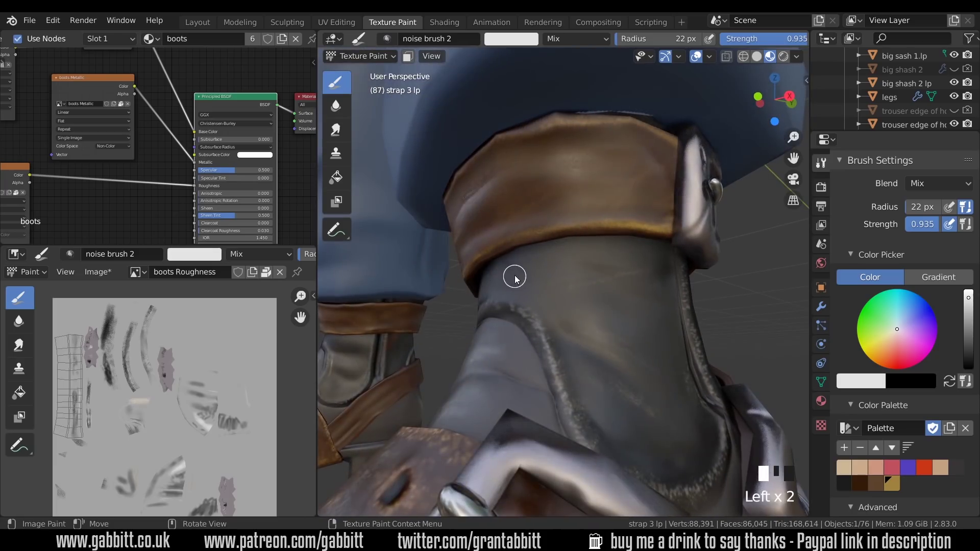
# Isolate the ankle strap in local view and paint near-white roughness along its exposed edges.
pyautogui.press('KP_Divide')
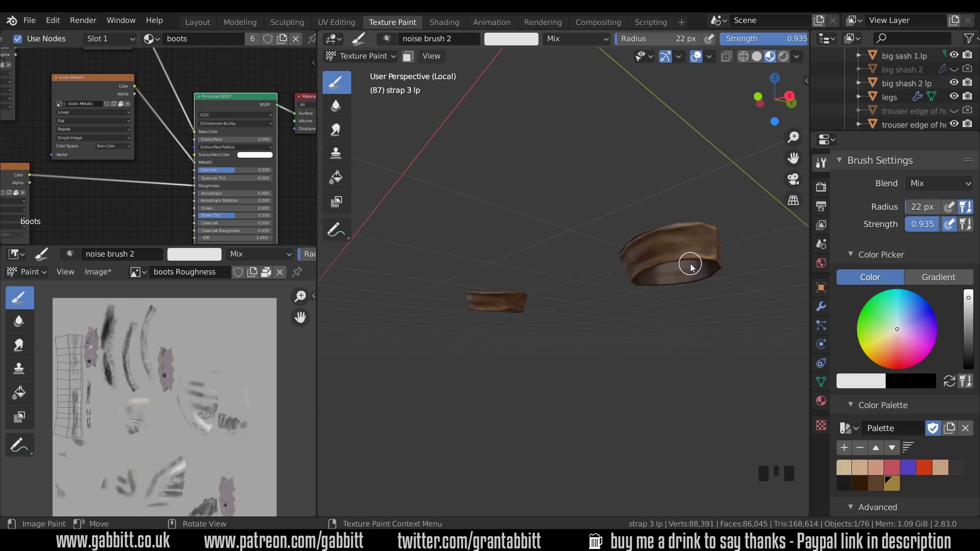
pyautogui.press('KP_Decimal')
pyautogui.moveTo(579, 320)
pyautogui.keyDown('ctrl'); pyautogui.mouseDown(button='middle')
pyautogui.moveTo(541, 268)
pyautogui.moveTo(577, 219)
pyautogui.moveTo(611, 342)
pyautogui.moveTo(623, 282)
pyautogui.moveTo(619, 344)
pyautogui.moveTo(619, 317)
pyautogui.mouseUp(button='middle'); pyautogui.keyUp('ctrl')
pyautogui.moveTo(576, 339)
pyautogui.mouseDown()
pyautogui.moveTo(511, 336)
pyautogui.moveTo(403, 371)
pyautogui.mouseUp()
pyautogui.moveTo(582, 327)
pyautogui.mouseDown(button='middle')
pyautogui.moveTo(655, 350)
pyautogui.moveTo(612, 393)
pyautogui.mouseUp(button='middle')
pyautogui.keyDown('shift'); pyautogui.moveTo(613, 393); pyautogui.dragTo(607, 374, button='middle'); pyautogui.keyUp('shift')
pyautogui.moveTo(608, 374)
pyautogui.mouseDown(button='middle')
pyautogui.moveTo(611, 357)
pyautogui.moveTo(515, 311)
pyautogui.mouseUp(button='middle')
pyautogui.moveTo(656, 324); pyautogui.dragTo(526, 310)
pyautogui.moveTo(526, 311); pyautogui.dragTo(629, 337, button='middle')
pyautogui.moveTo(630, 337); pyautogui.dragTo(528, 335)
pyautogui.moveTo(528, 335); pyautogui.dragTo(607, 324, button='middle')
pyautogui.moveTo(607, 324); pyautogui.dragTo(547, 331)
# Paint near-white roughness along the strap's upper edge above the punched holes.
pyautogui.moveTo(547, 330); pyautogui.dragTo(707, 293, button='middle')
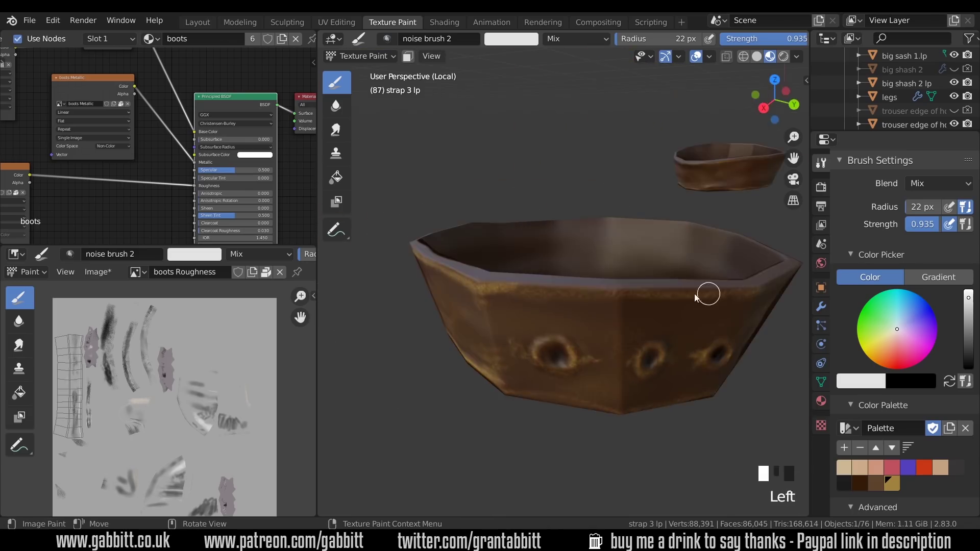
pyautogui.moveTo(706, 293); pyautogui.dragTo(646, 304)
pyautogui.moveTo(647, 303); pyautogui.dragTo(673, 306, button='middle')
pyautogui.moveTo(674, 306)
pyautogui.keyDown('shift'); pyautogui.mouseDown(button='middle')
pyautogui.moveTo(658, 300)
pyautogui.moveTo(689, 298)
pyautogui.mouseUp(button='middle'); pyautogui.keyUp('shift')
pyautogui.moveTo(663, 300); pyautogui.dragTo(526, 306)
pyautogui.moveTo(525, 306); pyautogui.dragTo(648, 286, button='middle')
pyautogui.moveTo(653, 270); pyautogui.dragTo(620, 282)
pyautogui.moveTo(621, 281)
pyautogui.mouseDown(button='middle')
pyautogui.moveTo(654, 284)
pyautogui.moveTo(603, 306)
pyautogui.mouseUp(button='middle')
pyautogui.moveTo(510, 314); pyautogui.dragTo(556, 321)
# Finish the near-white roughness strokes along the strap's remaining edges near the holes, and return to the full character view.
pyautogui.moveTo(557, 322); pyautogui.dragTo(659, 329, button='middle')
pyautogui.moveTo(659, 330); pyautogui.dragTo(648, 335)
pyautogui.moveTo(649, 335); pyautogui.dragTo(658, 353, button='middle')
pyautogui.moveTo(658, 352)
pyautogui.keyDown('shift'); pyautogui.mouseDown(button='middle')
pyautogui.moveTo(671, 388)
pyautogui.moveTo(652, 396)
pyautogui.moveTo(571, 383)
pyautogui.mouseUp(button='middle'); pyautogui.keyUp('shift')
pyautogui.moveTo(551, 381); pyautogui.dragTo(486, 379)
pyautogui.moveTo(485, 379); pyautogui.dragTo(590, 415, button='middle')
pyautogui.click(590, 411)
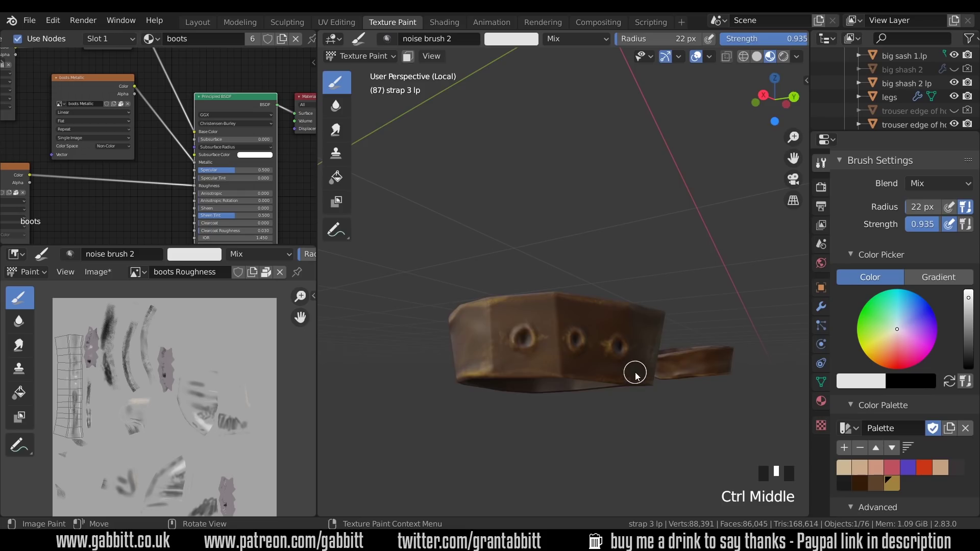
pyautogui.press('KP_Divide')
pyautogui.moveTo(647, 358); pyautogui.dragTo(658, 317, button='middle')
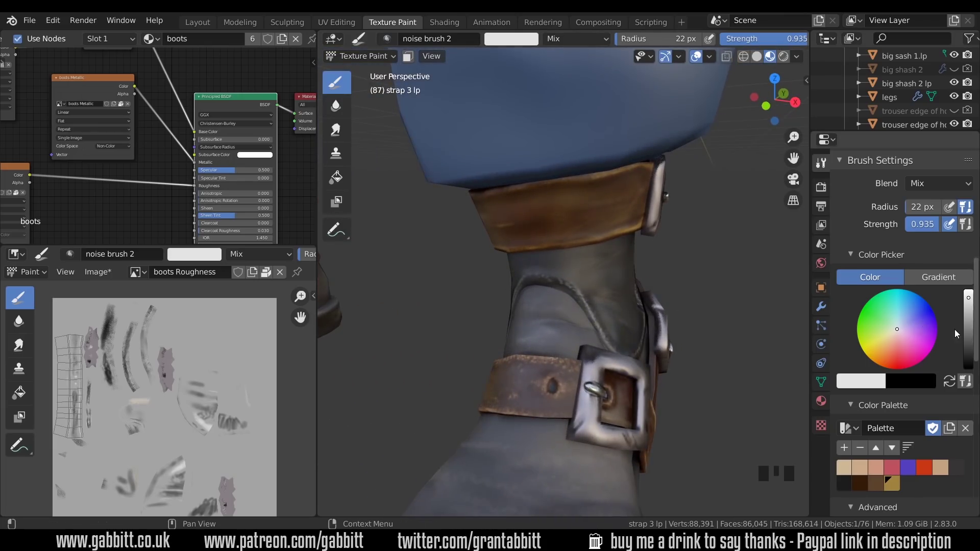
# Undo the last change and make the boots colour image the paint target, selecting its texture node.
pyautogui.hotkey('ctrl', 'z')
pyautogui.moveTo(929, 219)
pyautogui.mouseDown(button='middle')
pyautogui.moveTo(907, 336)
pyautogui.moveTo(893, 355)
pyautogui.mouseUp(button='middle')
pyautogui.click(893, 295)
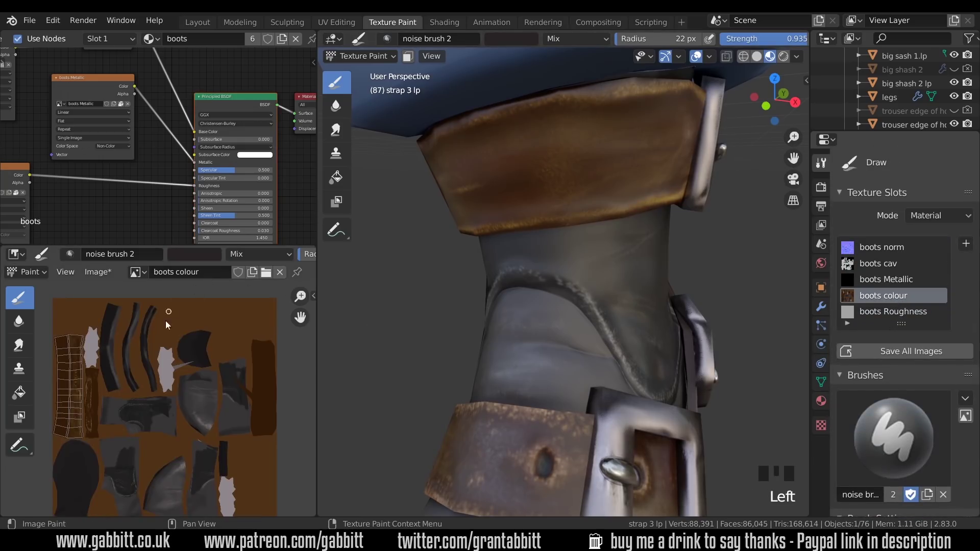
pyautogui.moveTo(117, 120); pyautogui.dragTo(171, 229, button='middle')
pyautogui.moveTo(70, 103); pyautogui.dragTo(108, 155, button='middle')
pyautogui.click(66, 109)
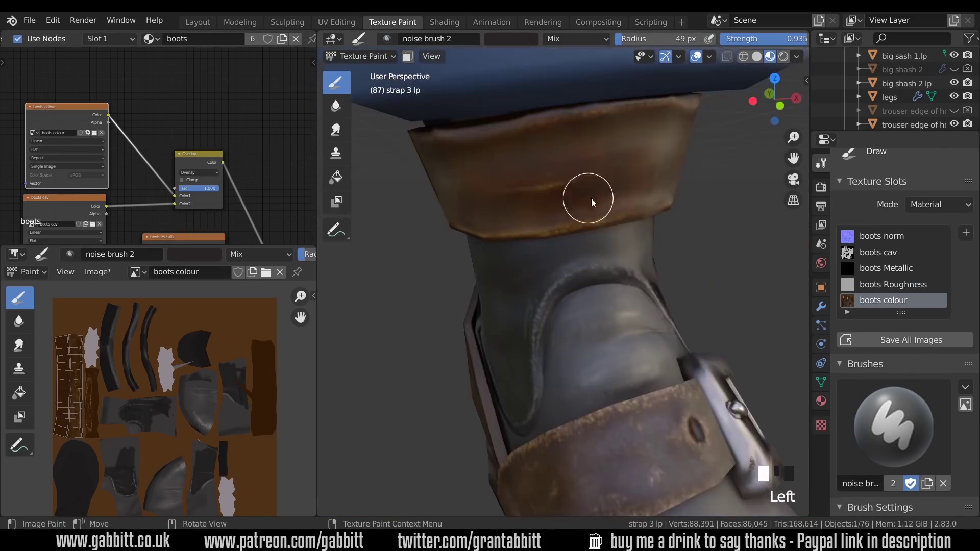
# Pick a bright light ochre brush colour and shrink the brush radius to 4 px.
pyautogui.moveTo(592, 202); pyautogui.dragTo(557, 204, button='middle')
pyautogui.moveTo(919, 503)
pyautogui.mouseDown(button='middle')
pyautogui.moveTo(926, 164)
pyautogui.moveTo(936, 236)
pyautogui.mouseUp(button='middle')
pyautogui.click(892, 415)
pyautogui.click(968, 233)
pyautogui.press('f')
pyautogui.click(635, 230)
pyautogui.press('f')
pyautogui.click(638, 216)
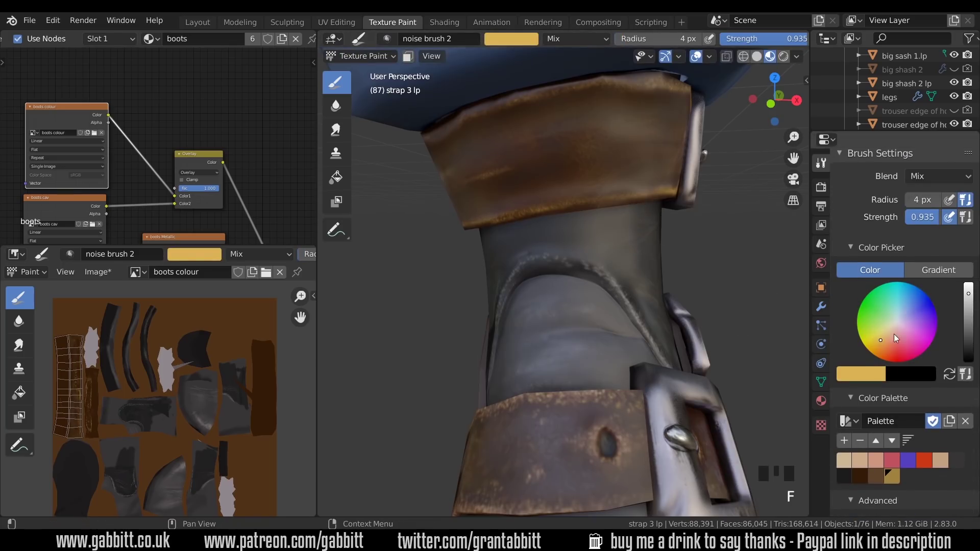
# Shift the brush colour to pale peach and dab small worn highlights onto the ankle strap's colour map.
pyautogui.click(891, 335)
pyautogui.moveTo(604, 174)
pyautogui.mouseDown(button='middle')
pyautogui.moveTo(616, 173)
pyautogui.moveTo(607, 164)
pyautogui.mouseUp(button='middle')
pyautogui.press('f')
pyautogui.click(606, 178)
pyautogui.click(580, 168)
pyautogui.click(554, 165)
pyautogui.click(566, 115)
pyautogui.click(531, 105)
# Set the brush radius to 9 px and dab peach wear marks on other sides of the ankle strap.
pyautogui.press('f')
pyautogui.click(620, 97)
pyautogui.moveTo(607, 112); pyautogui.dragTo(577, 120, button='middle')
pyautogui.click(592, 116)
pyautogui.moveTo(679, 128)
pyautogui.mouseDown(button='middle')
pyautogui.moveTo(587, 174)
pyautogui.moveTo(633, 153)
pyautogui.moveTo(647, 286)
pyautogui.moveTo(591, 234)
pyautogui.moveTo(614, 275)
pyautogui.moveTo(576, 310)
pyautogui.moveTo(577, 301)
pyautogui.moveTo(639, 370)
pyautogui.moveTo(614, 359)
pyautogui.moveTo(648, 347)
pyautogui.mouseUp(button='middle')
pyautogui.click(572, 106)
pyautogui.click(591, 235)
pyautogui.click(591, 234)
# Add a run of small peach wear spots to the strap leather, and check both boots from a distance.
pyautogui.click(570, 307)
pyautogui.click(559, 305)
pyautogui.click(546, 305)
pyautogui.click(533, 302)
pyautogui.click(587, 299)
pyautogui.keyDown('ctrl'); pyautogui.moveTo(649, 347); pyautogui.dragTo(633, 263, button='middle'); pyautogui.keyUp('ctrl')
pyautogui.click(631, 263)
pyautogui.click(584, 266)
pyautogui.keyDown('ctrl'); pyautogui.moveTo(540, 271); pyautogui.dragTo(572, 332, button='middle'); pyautogui.keyUp('ctrl')
pyautogui.moveTo(571, 332)
pyautogui.mouseDown(button='middle')
pyautogui.moveTo(659, 320)
pyautogui.moveTo(596, 348)
pyautogui.moveTo(706, 358)
pyautogui.moveTo(651, 362)
pyautogui.moveTo(636, 334)
pyautogui.mouseUp(button='middle')
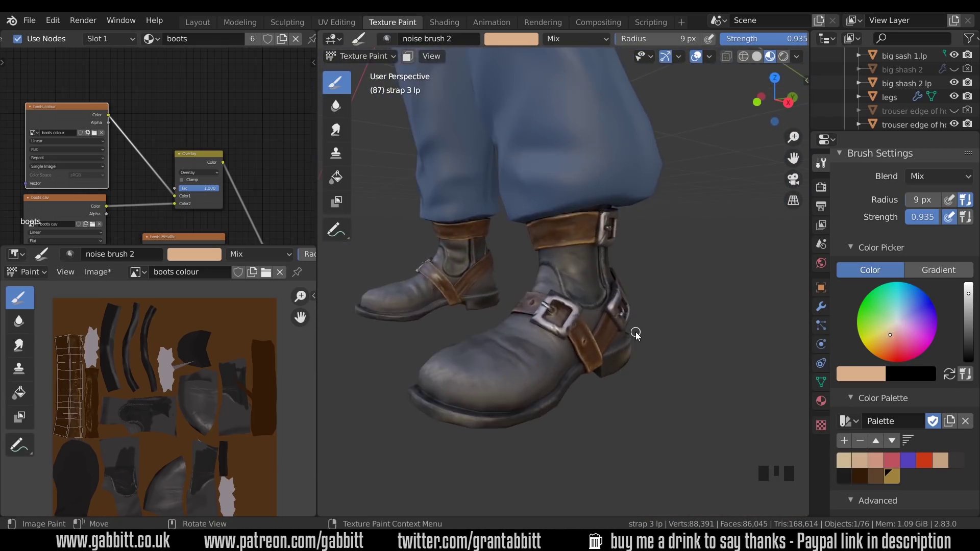